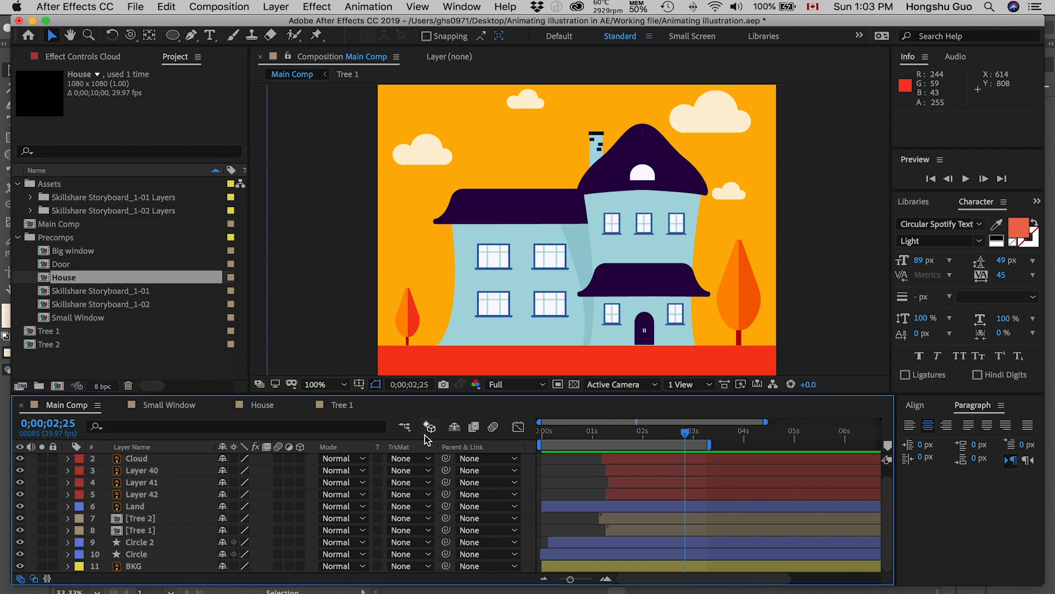
- Save the project
click(135, 6)
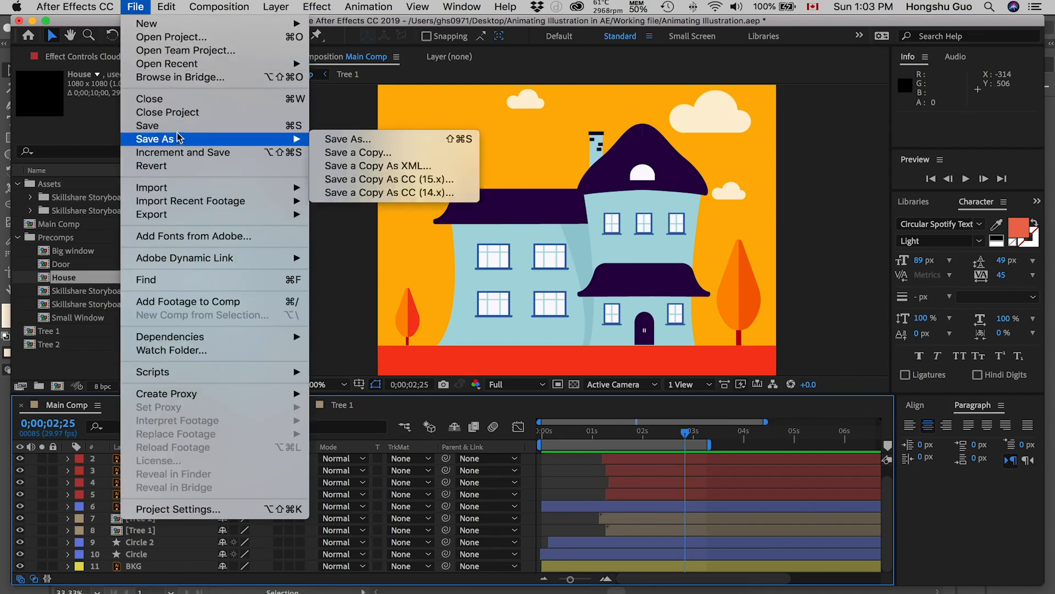
click(178, 132)
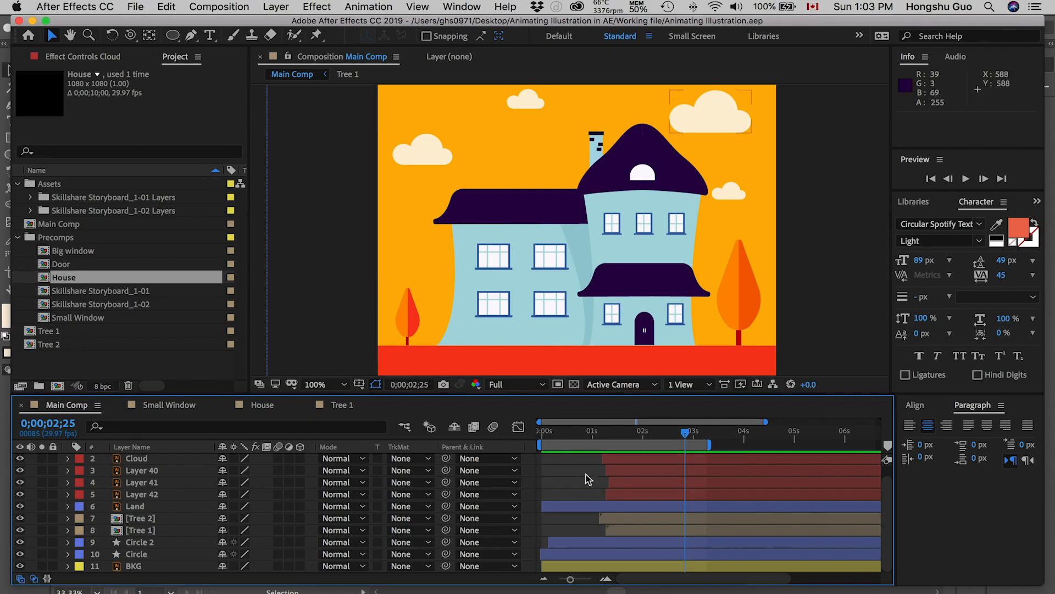
- Scrub through Main Comp to review the expanding circle transition behind the house
drag(554, 432, 672, 433)
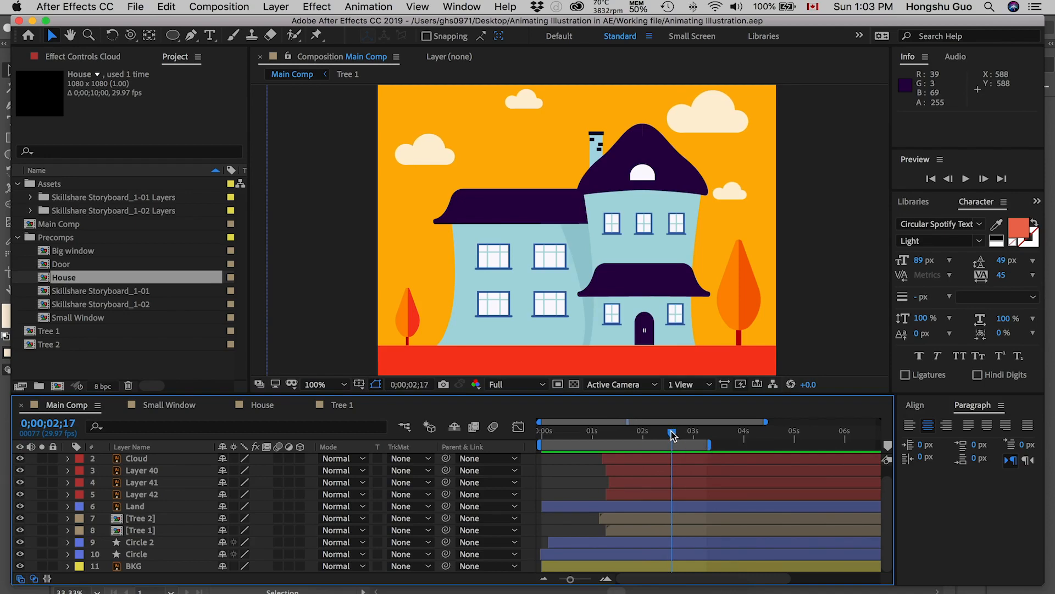
drag(671, 434, 607, 436)
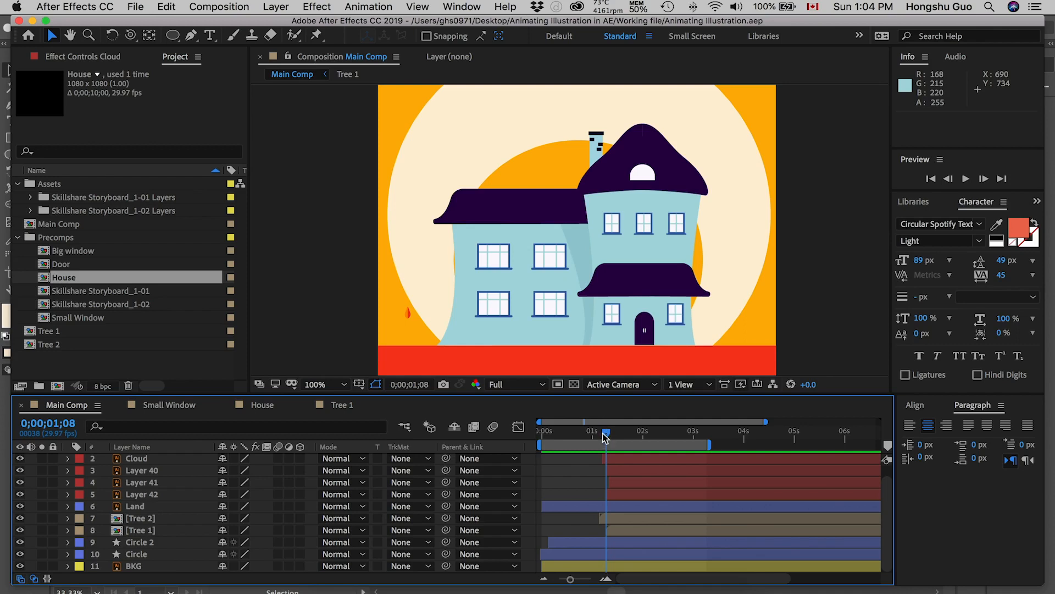
click(578, 542)
drag(564, 434, 608, 431)
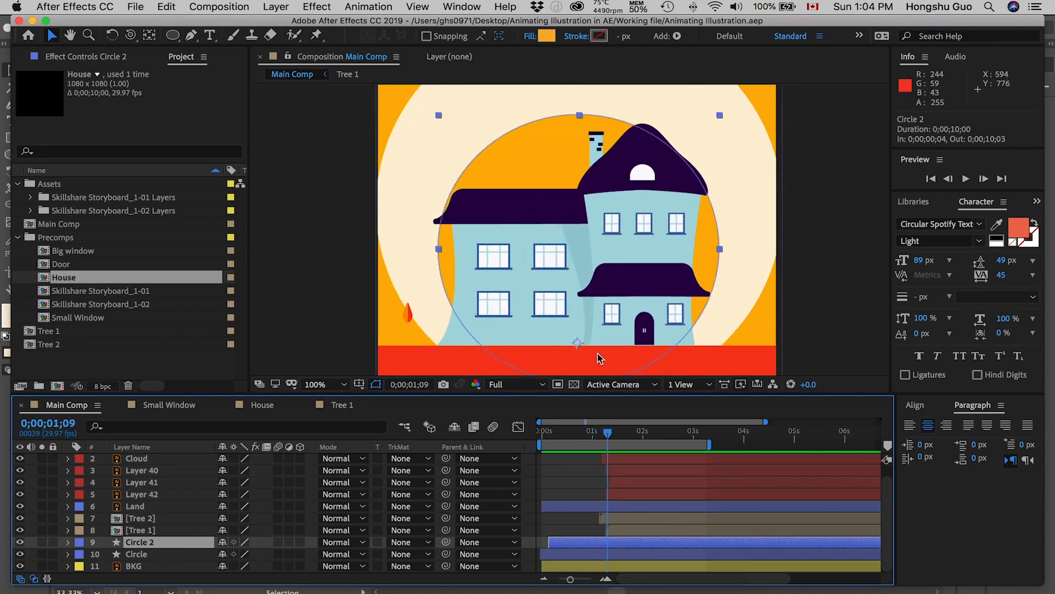
- Reveal the keyframed properties of the Circle and Circle 2 layers together
click(566, 555)
shift+click(589, 542)
key(u)
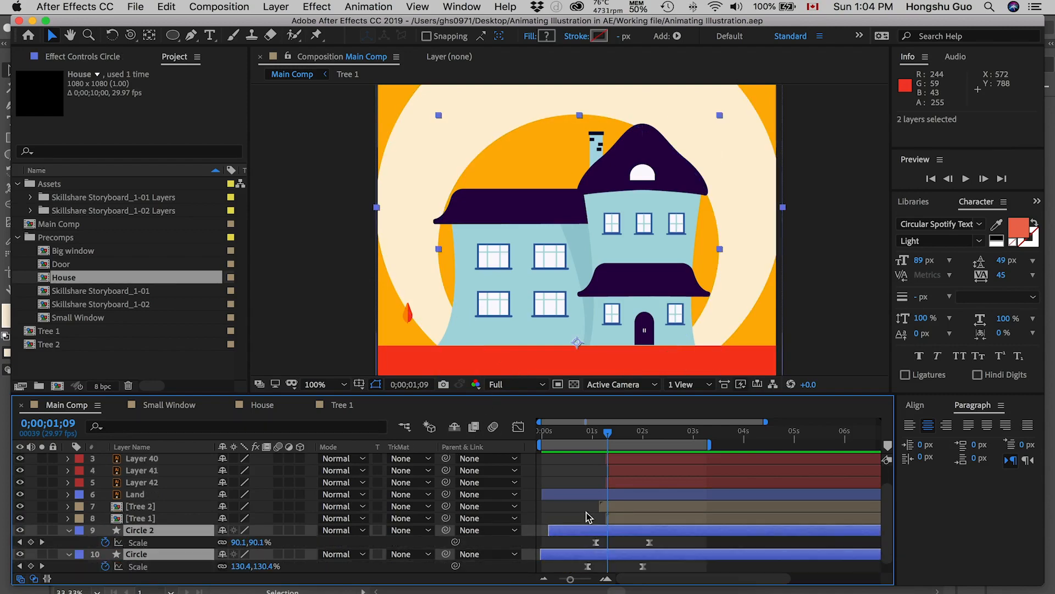
- Use the Pan Behind tool to move the Circle layer's anchor point up to roughly the circle's centre
click(616, 530)
click(609, 544)
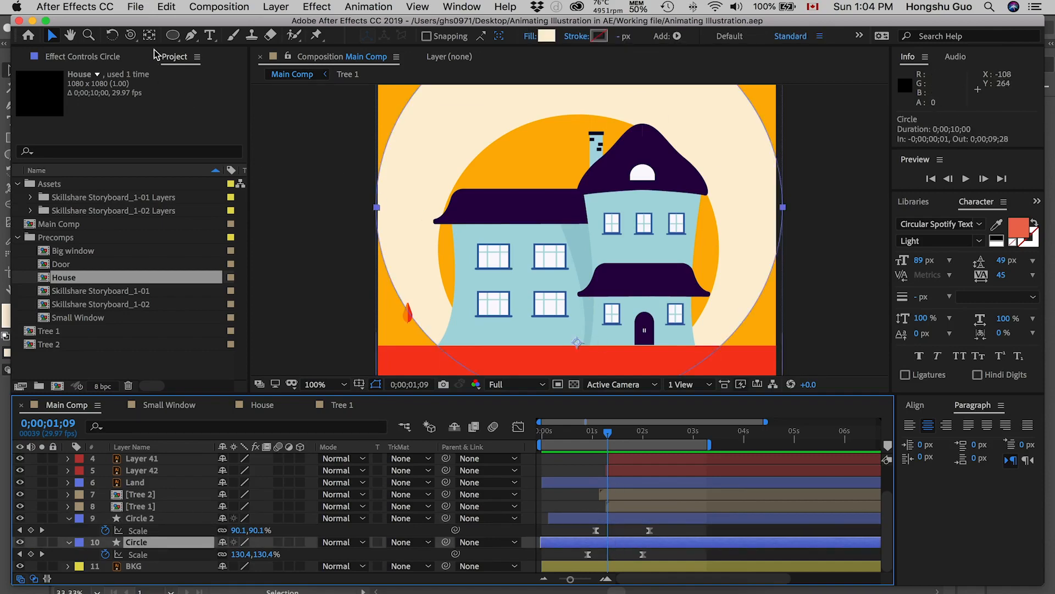
click(149, 35)
click(576, 343)
drag(577, 343, 581, 197)
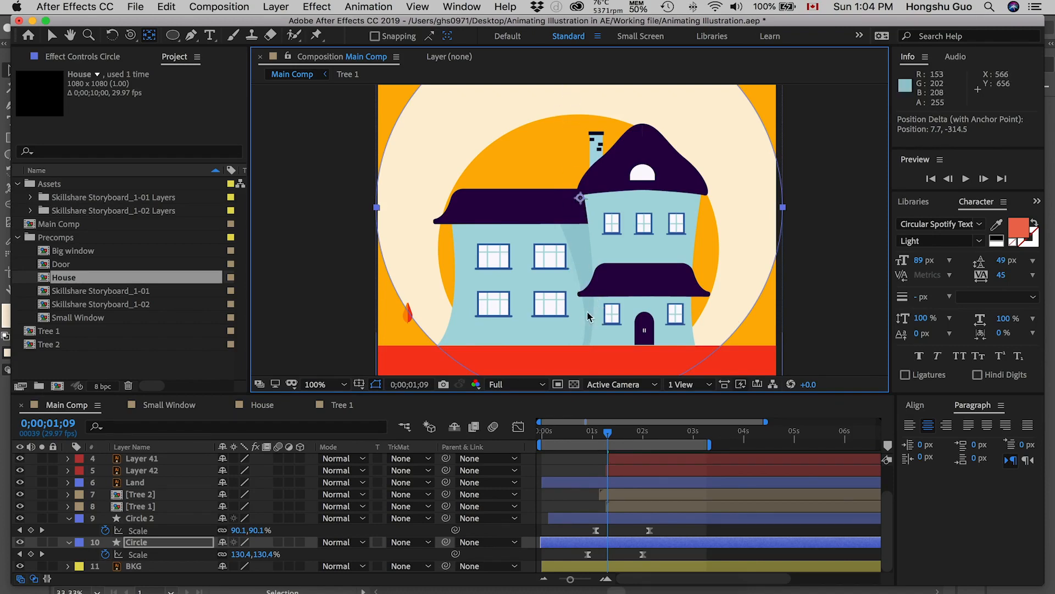
- Show the rulers, place guides through the circle's centre with the vertical one at 544, and align Circle's anchor point to their intersection
key(super+r)
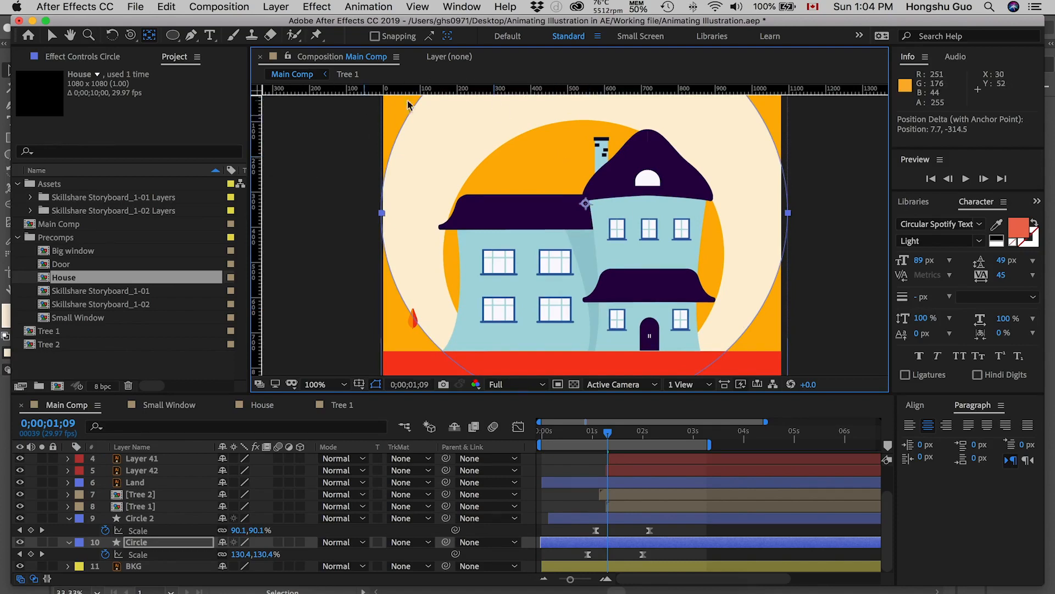
drag(597, 89, 605, 213)
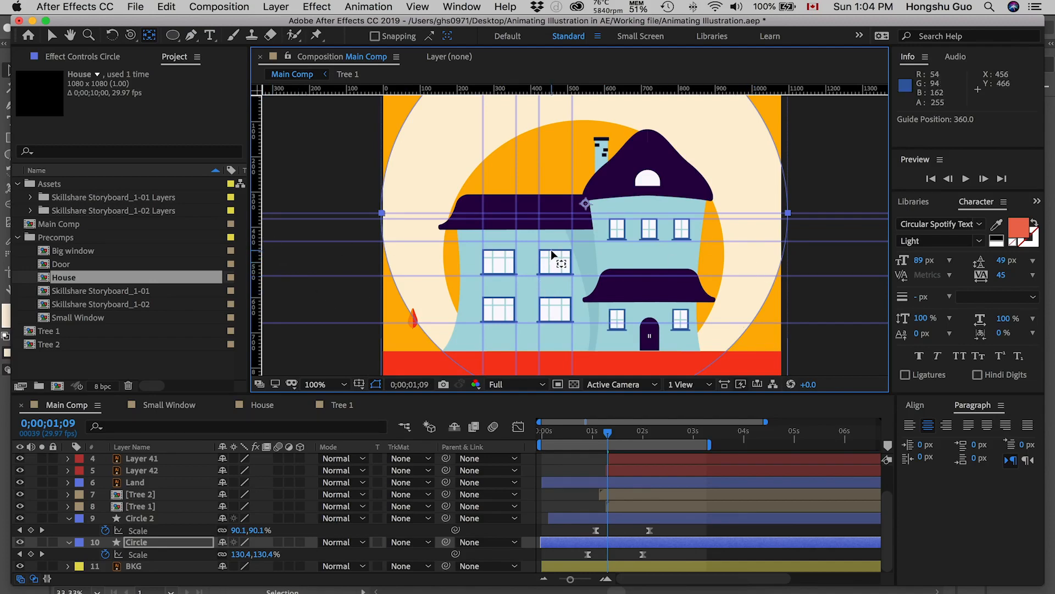
key(comma)
drag(256, 227, 578, 220)
scroll(579, 219, up, 2)
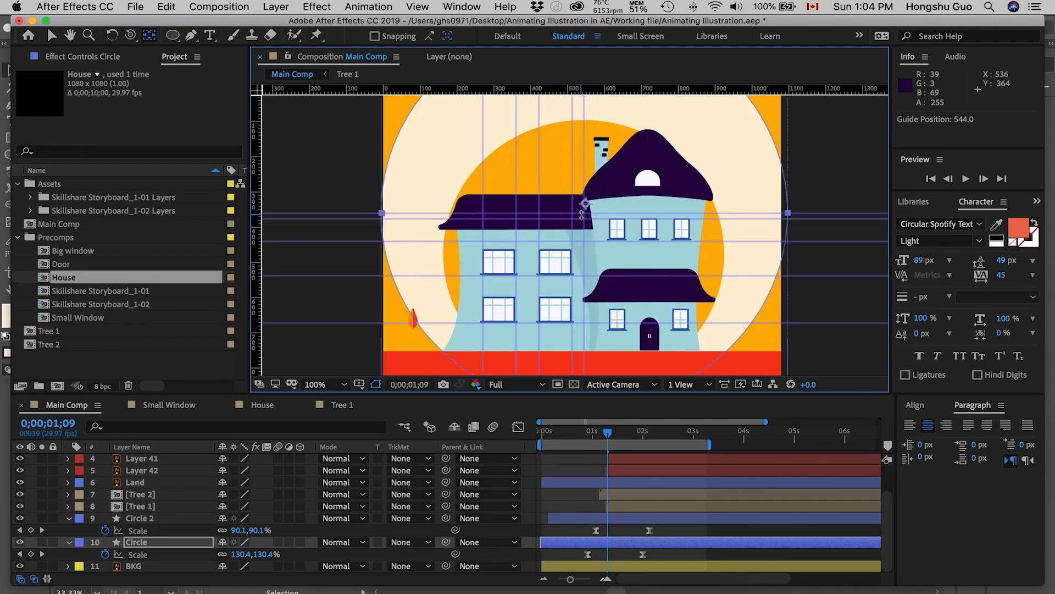
drag(587, 204, 584, 212)
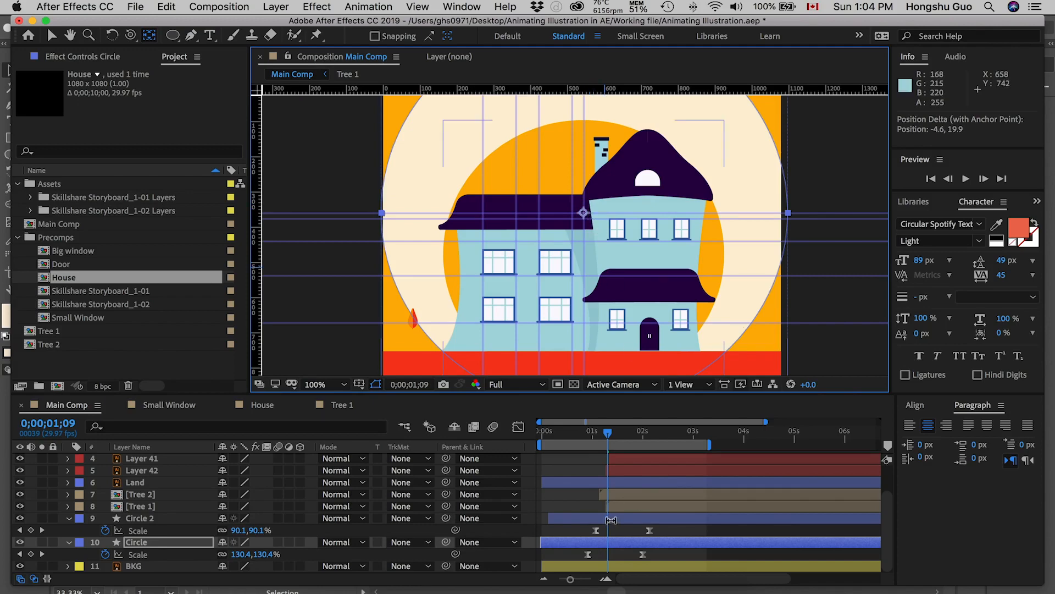
- Move the Circle 2 layer's anchor point from the ground line up to the guide intersection
click(609, 518)
click(584, 348)
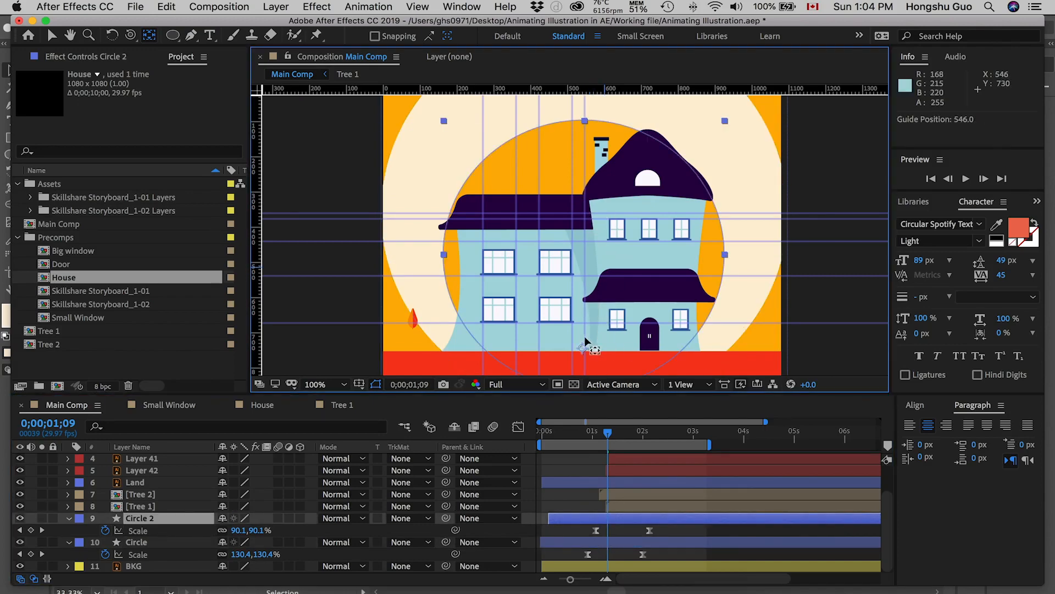
drag(581, 348, 584, 215)
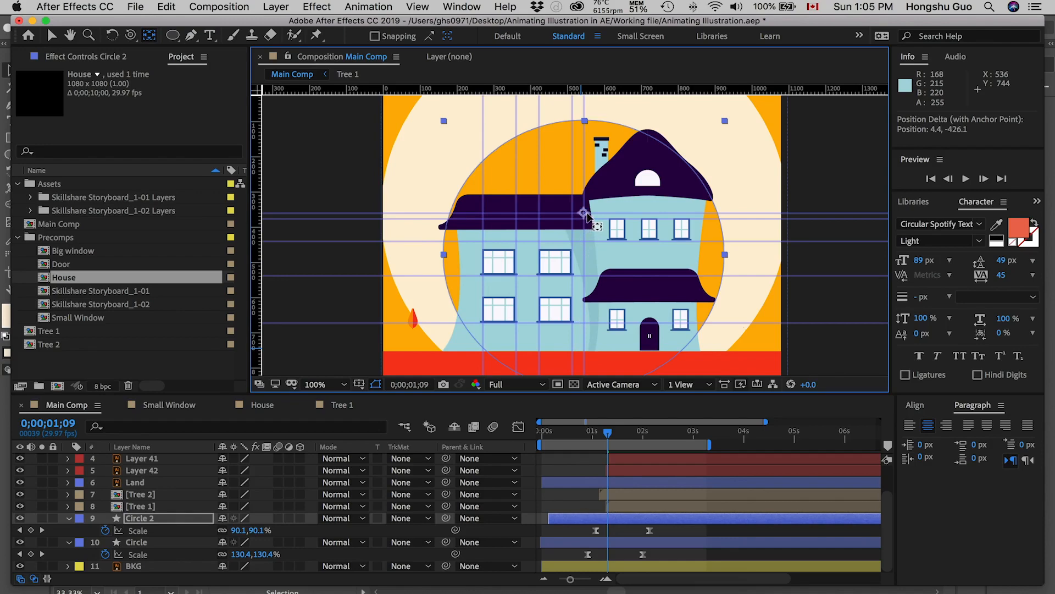
- Move the Circle layer straight down to position 544, 750 so its centre sits on the ground line
drag(595, 431, 607, 432)
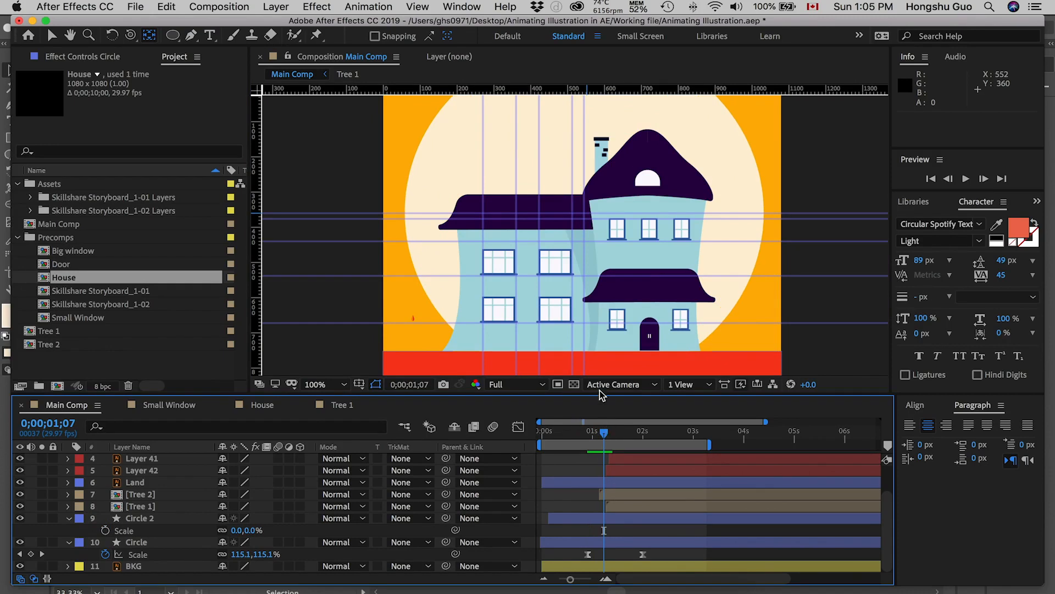
key(v)
click(467, 168)
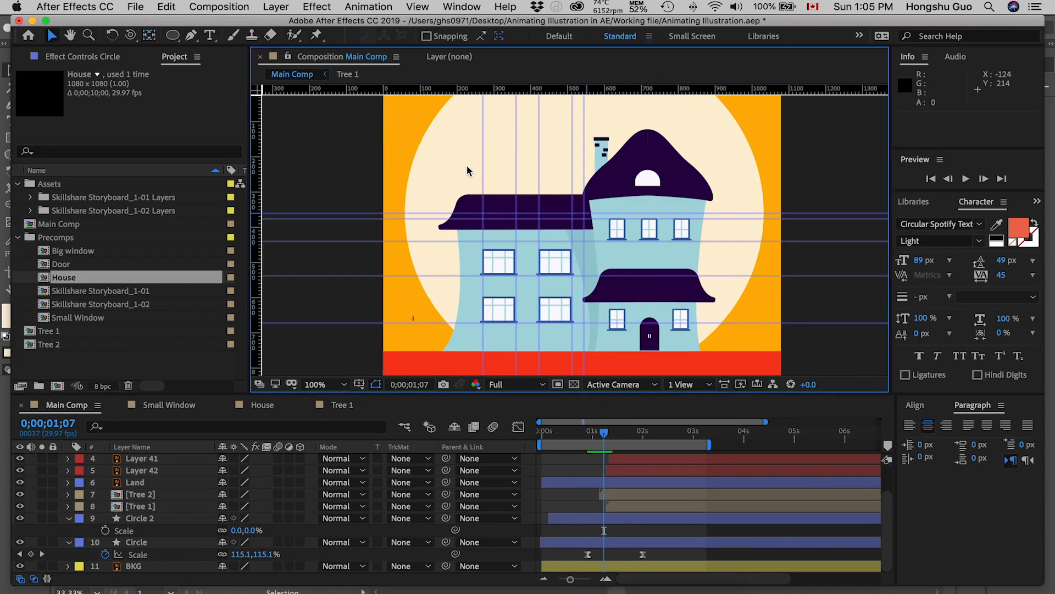
click(617, 543)
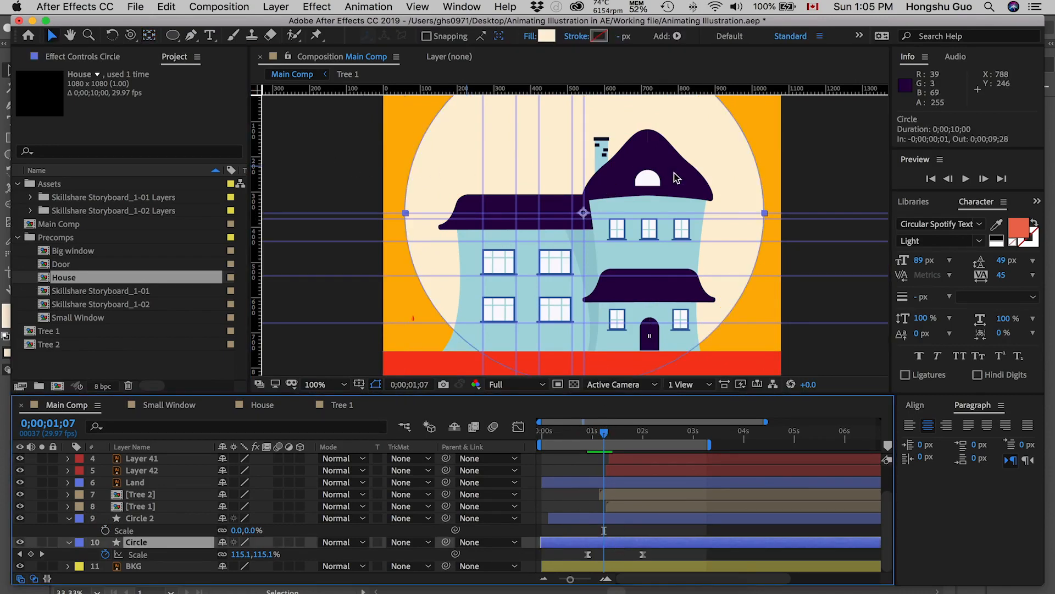
drag(670, 113, 658, 245)
key(Return)
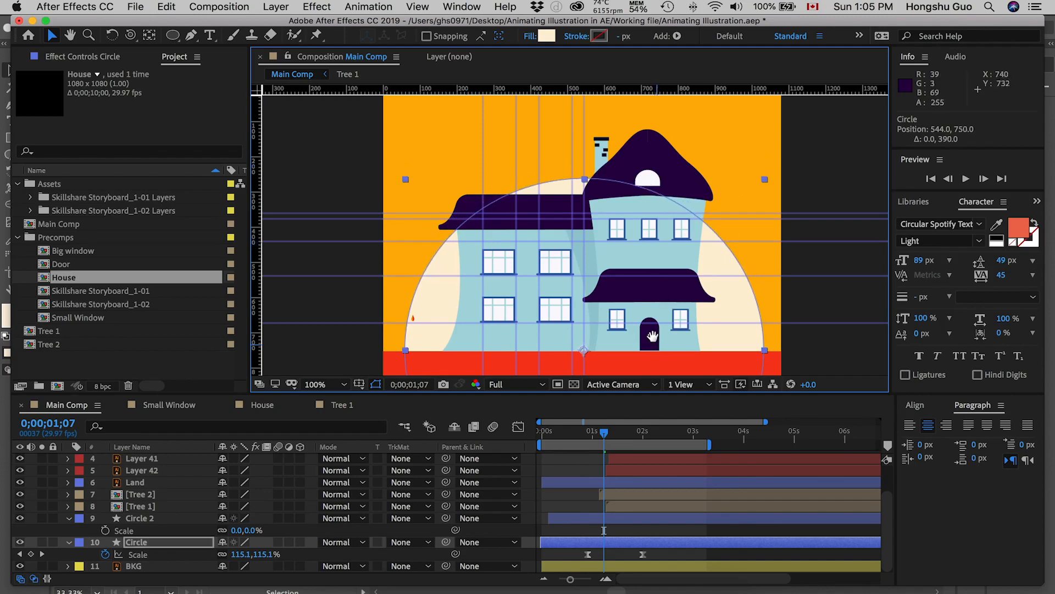
- Set Circle's Scale to 229% on its end keyframe at 0;00;02;00 and scrub through the expansion
scroll(648, 297, down, 3)
mouse_move(605, 432)
mouse_down()
mouse_move(595, 432)
mouse_move(605, 432)
mouse_up()
key(comma)
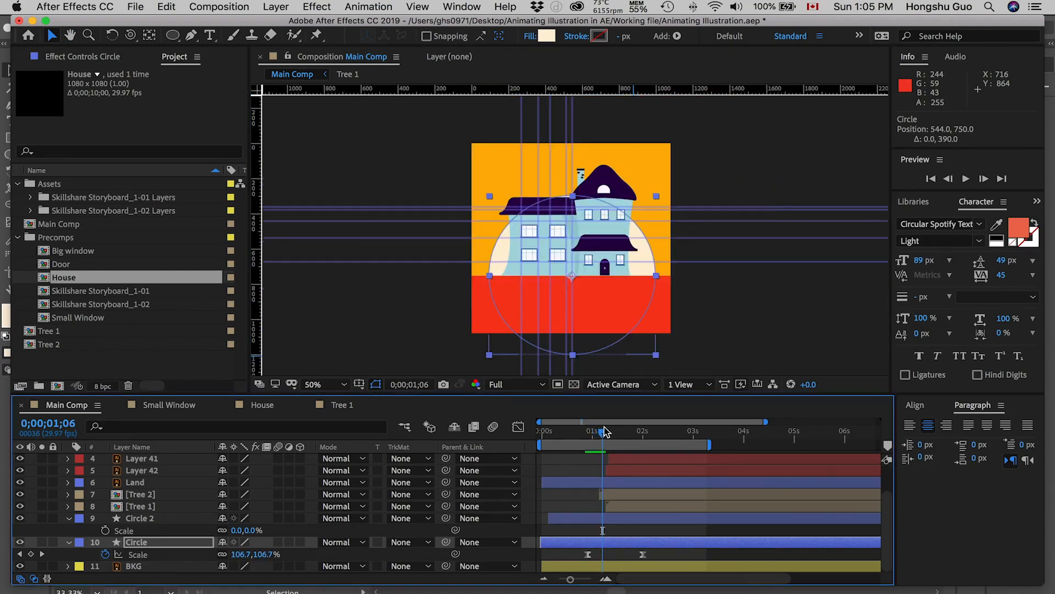
drag(605, 432, 640, 430)
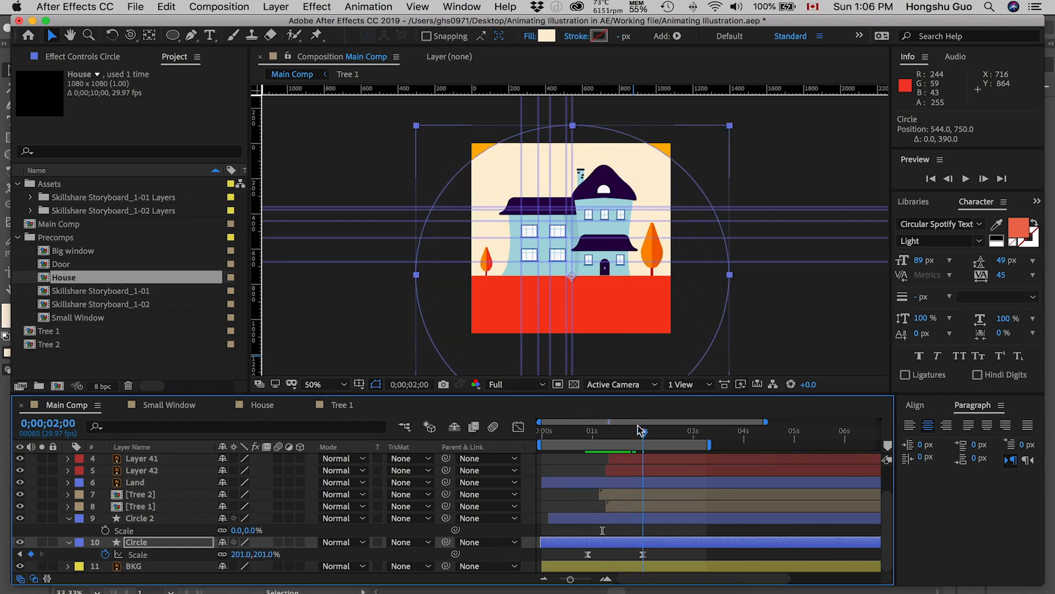
click(642, 554)
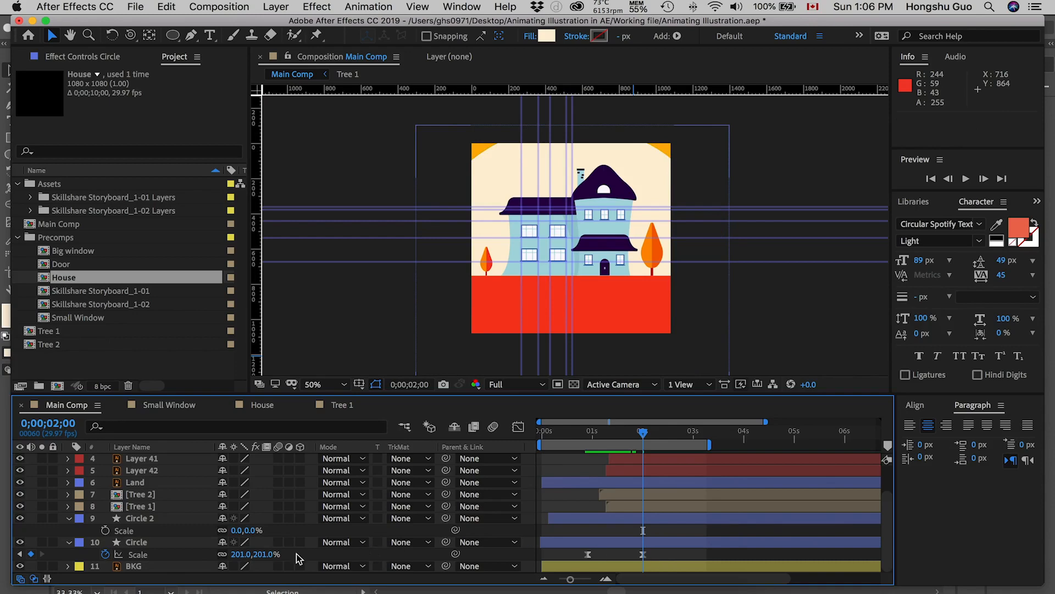
drag(259, 554, 281, 554)
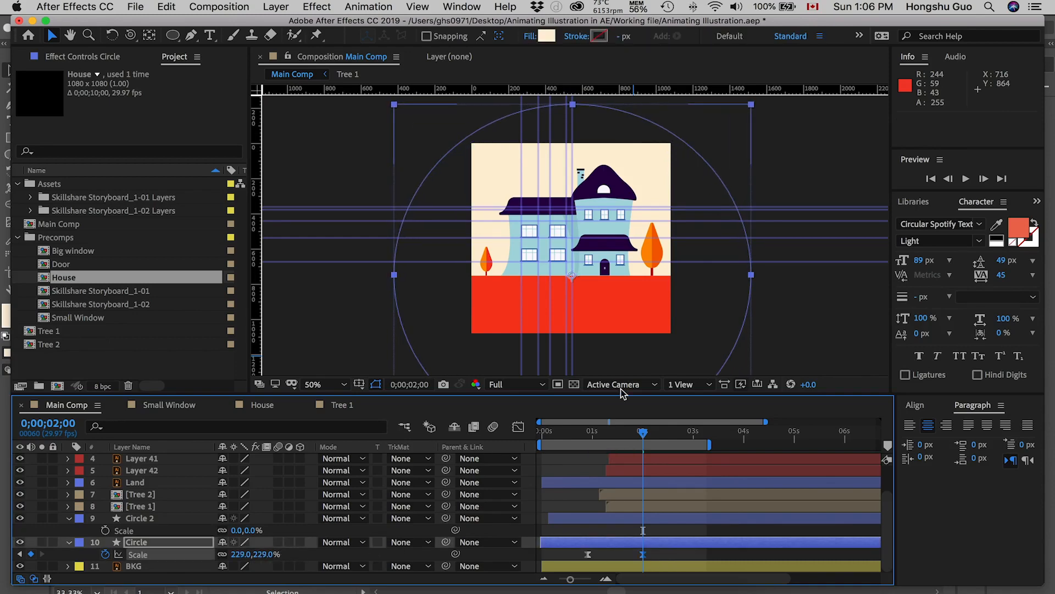
click(589, 432)
drag(589, 433, 622, 433)
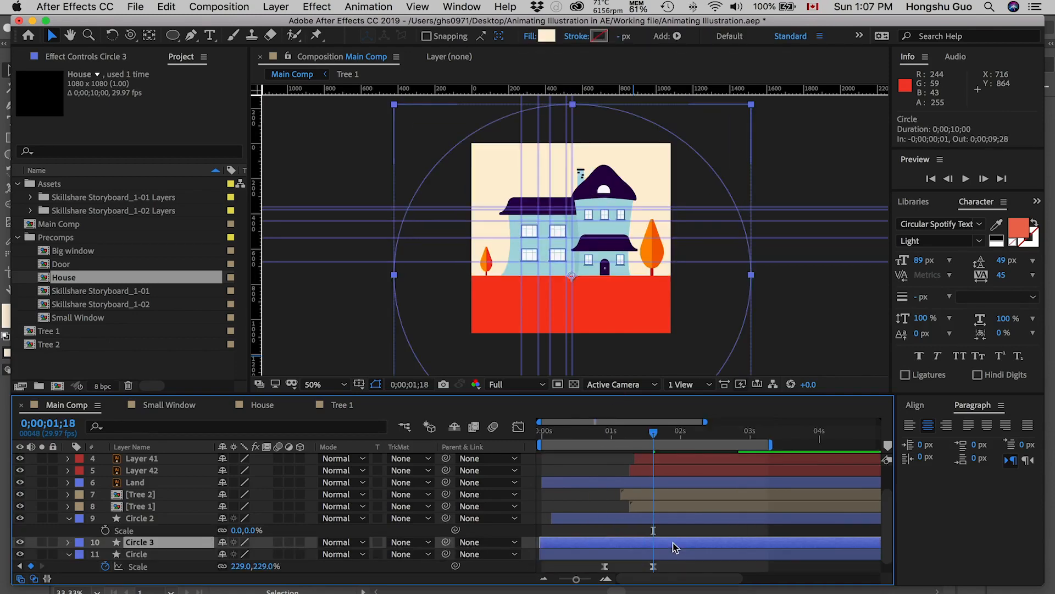
- Replace the old Circle 2 layer with a duplicate of Circle, shifted to start 3 frames later
key(equal)
click(649, 518)
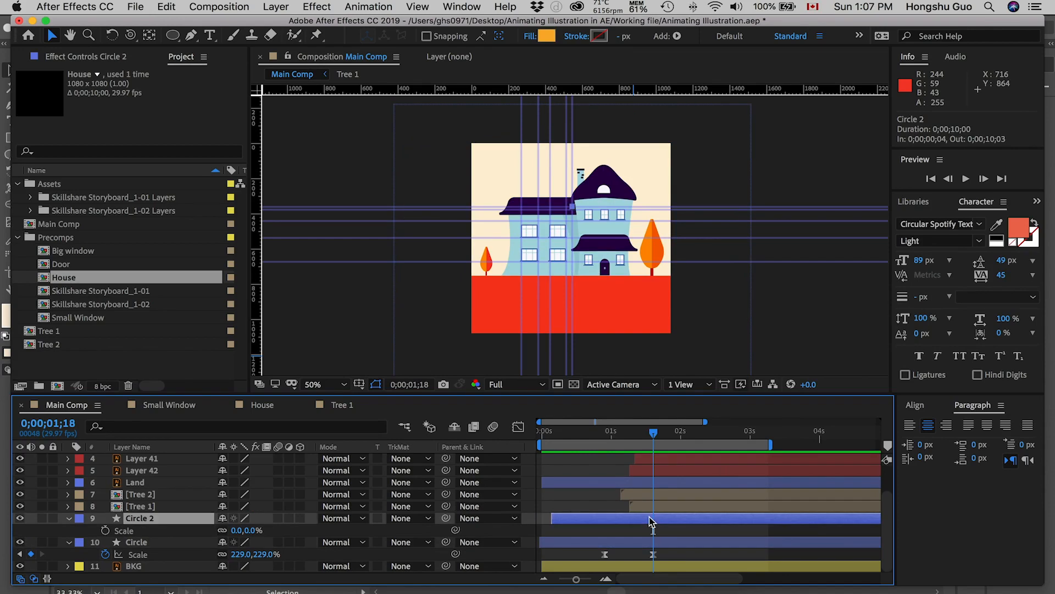
key(Delete)
click(625, 543)
key(super+d)
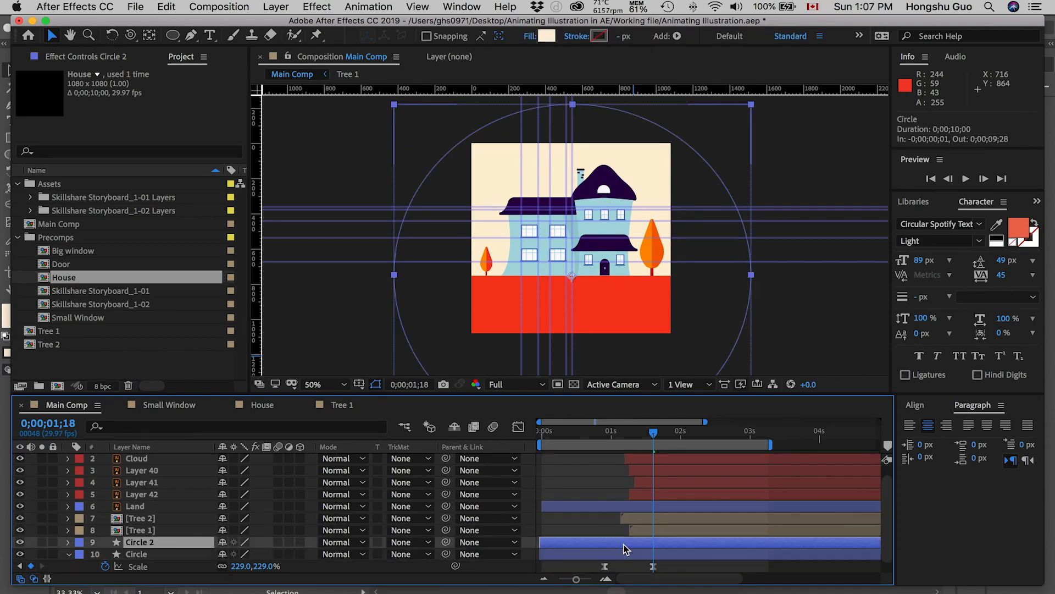
drag(622, 549, 630, 547)
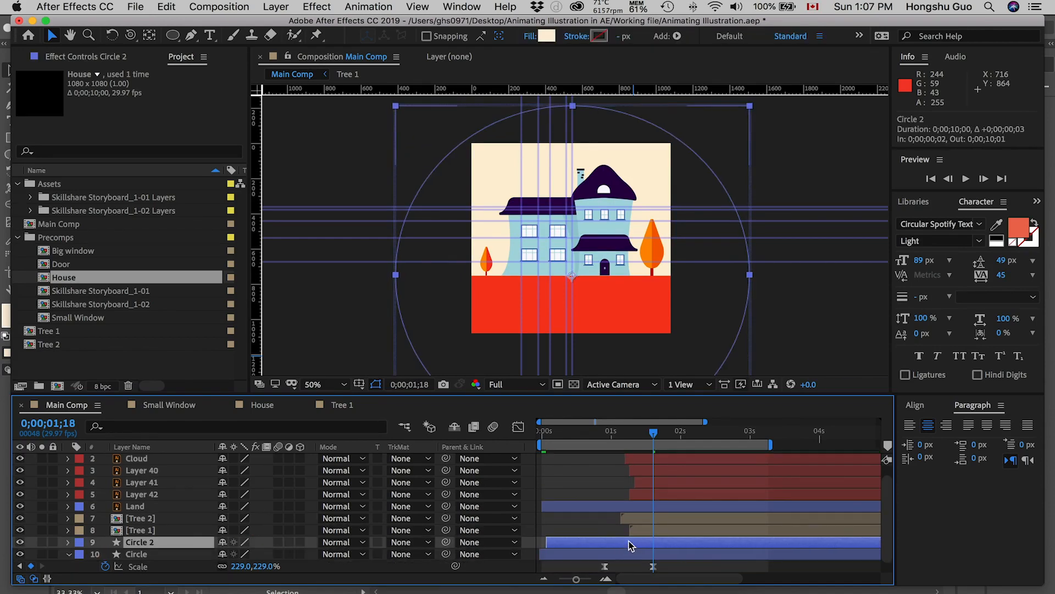
- Temporarily hide both circles, sample the orange background (FBB02C) as Circle 2's fill colour, and show them again
drag(19, 542, 20, 554)
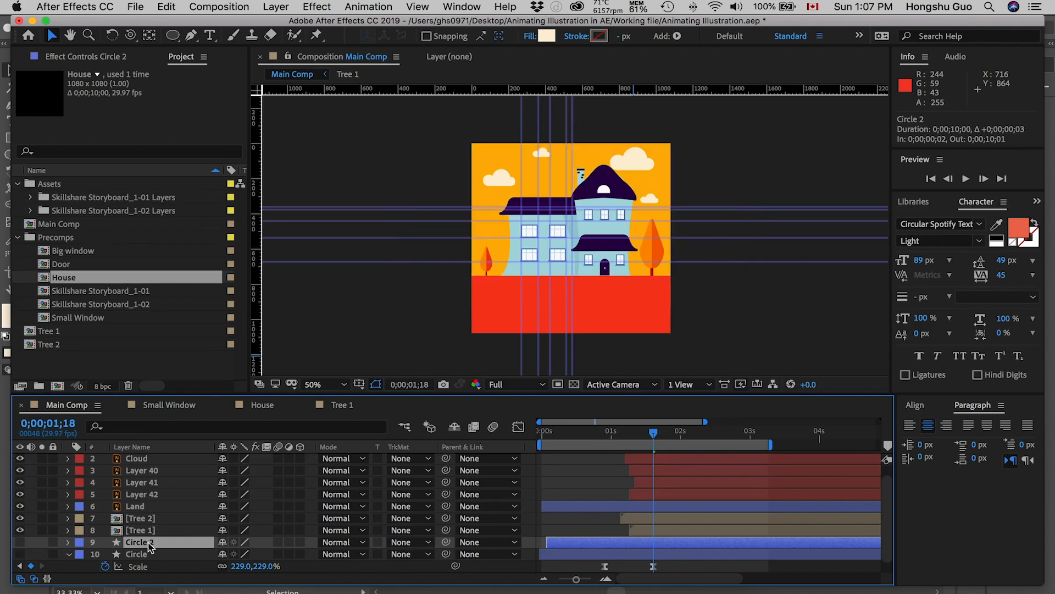
click(547, 37)
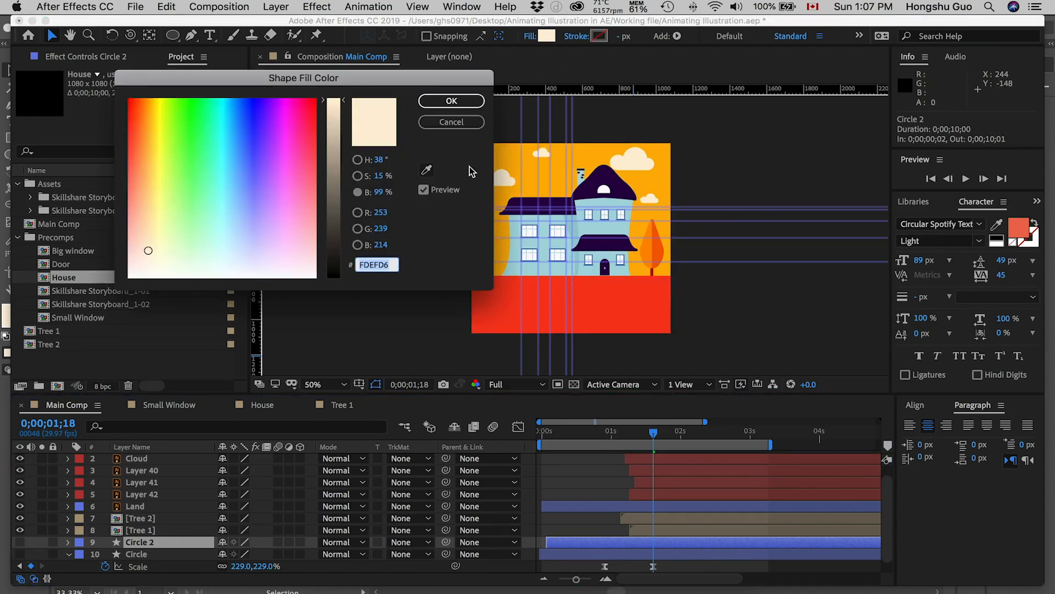
drag(148, 251, 146, 130)
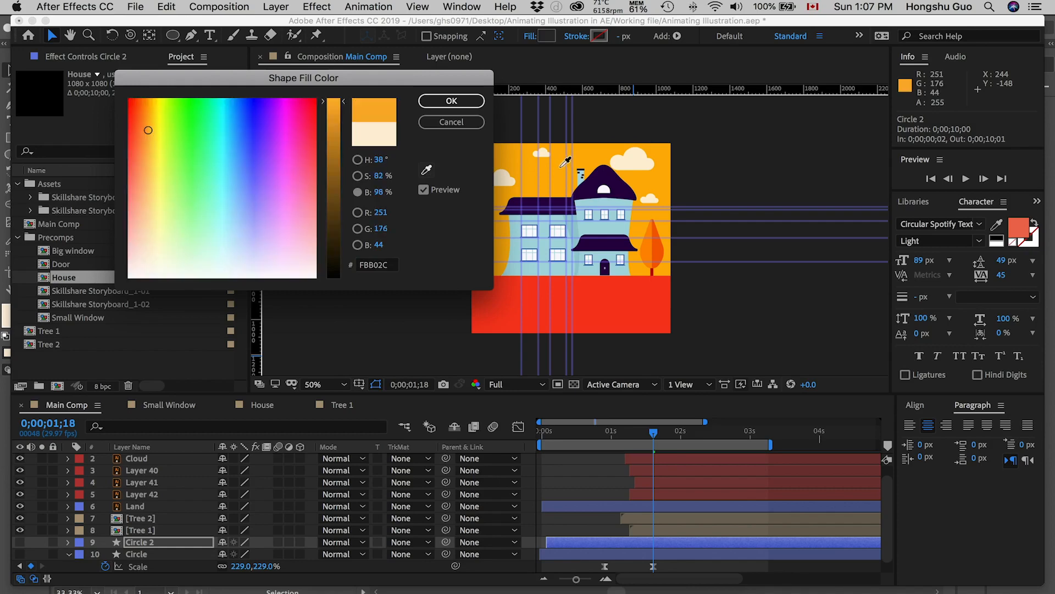
click(452, 100)
drag(19, 554, 20, 542)
- Play back the Main Comp animation to check the timing of the two expanding circles
drag(647, 437, 607, 444)
key(space)
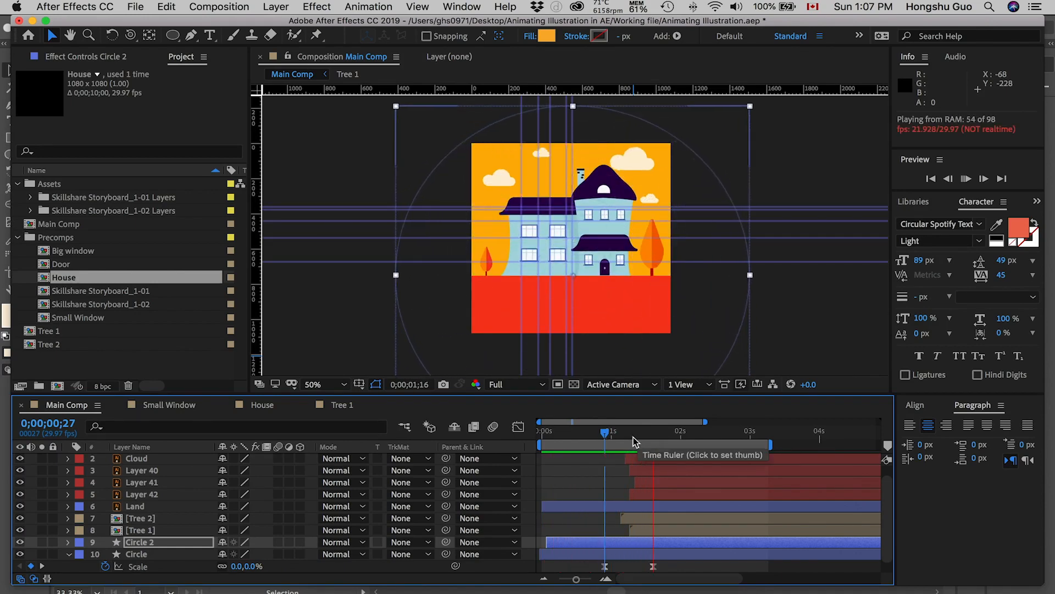
key(space)
drag(603, 437, 609, 438)
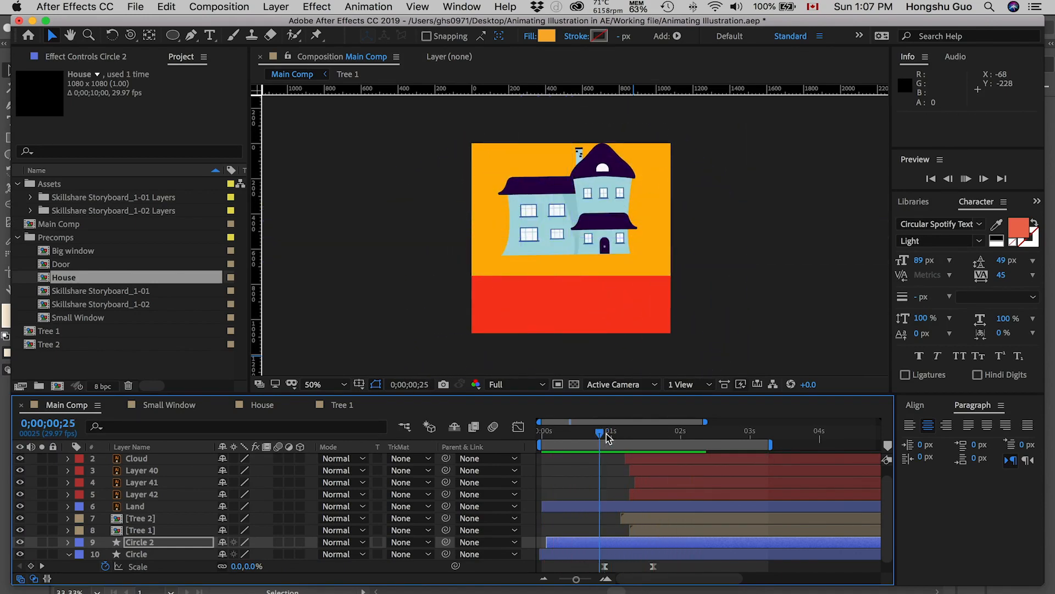
key(space)
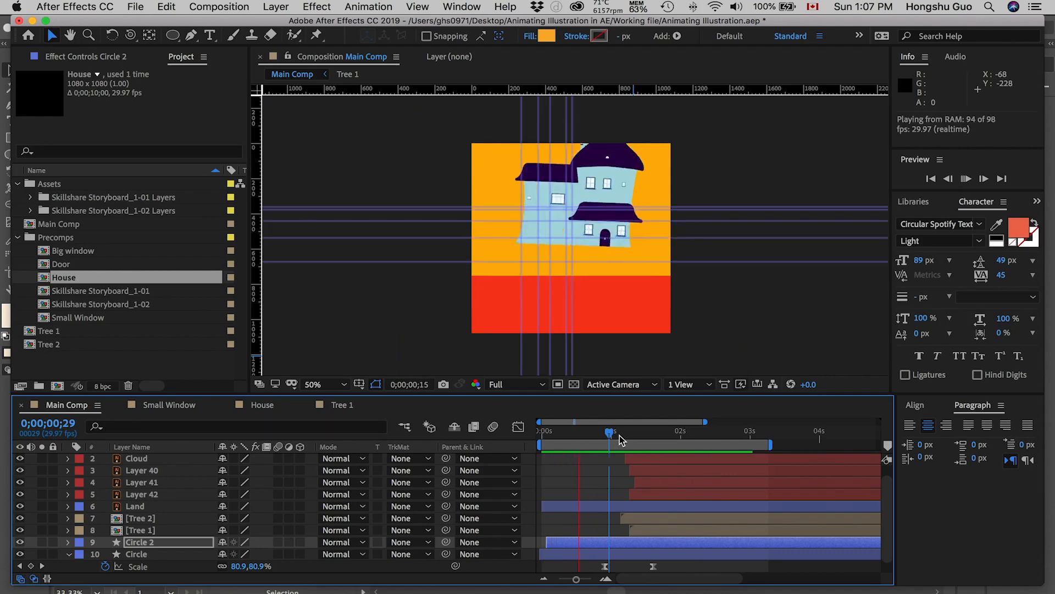
- Reveal Circle 2's Scale property with the playhead at 0;00;01;10 and hide the guides
click(635, 434)
key(s)
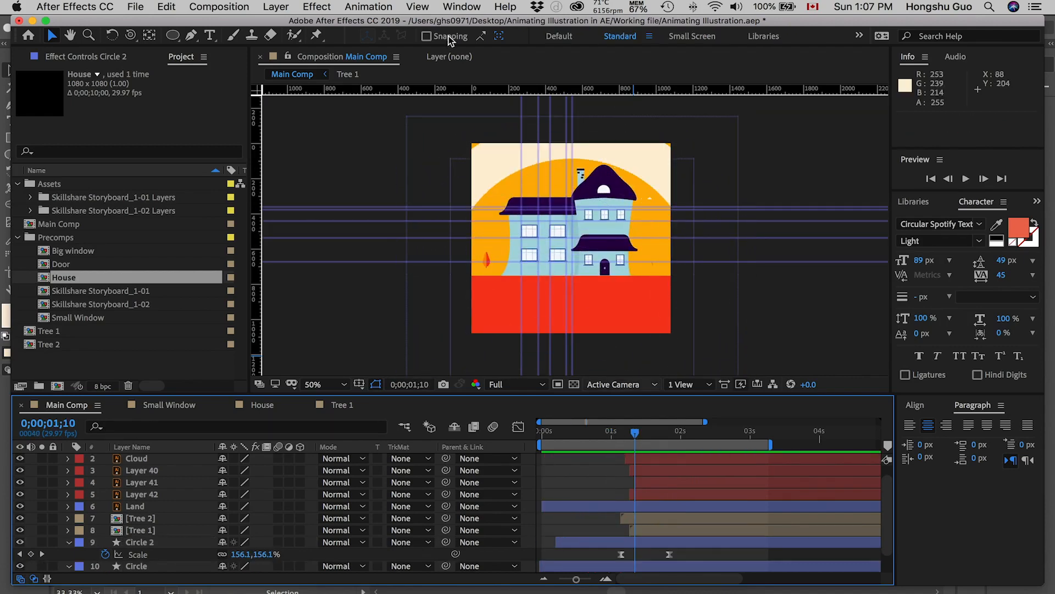
click(418, 7)
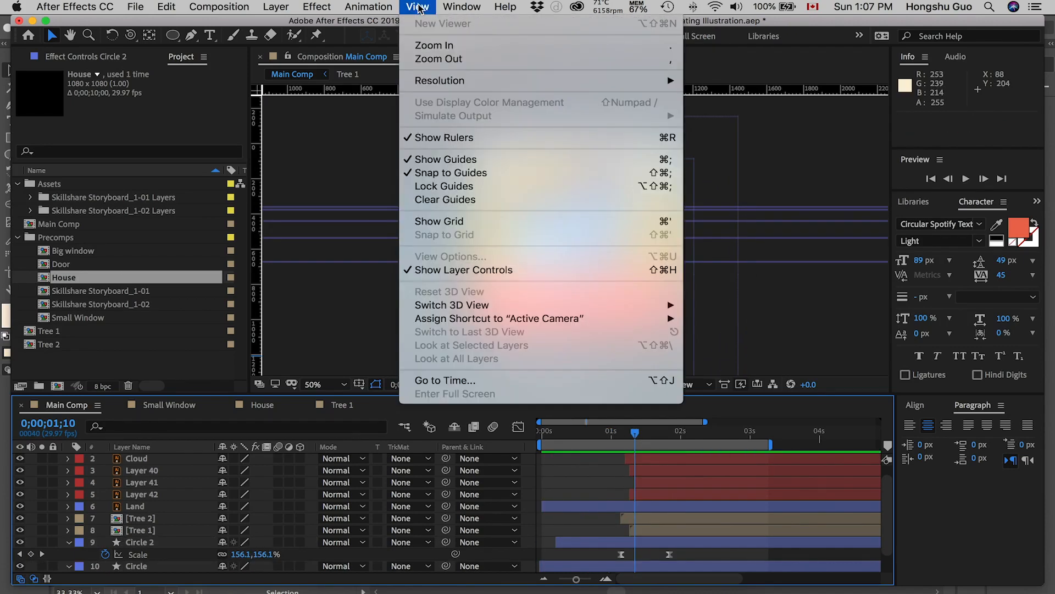
click(449, 160)
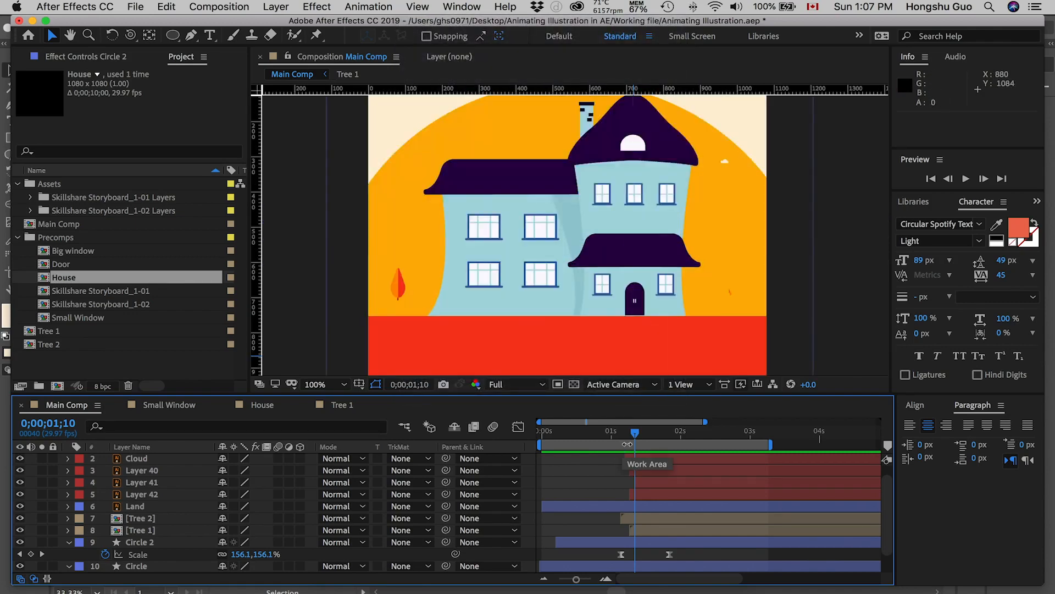
- Play back the circle transition in Main Comp from 0;00;01;01 and scrub to 0;00;03;01
click(617, 435)
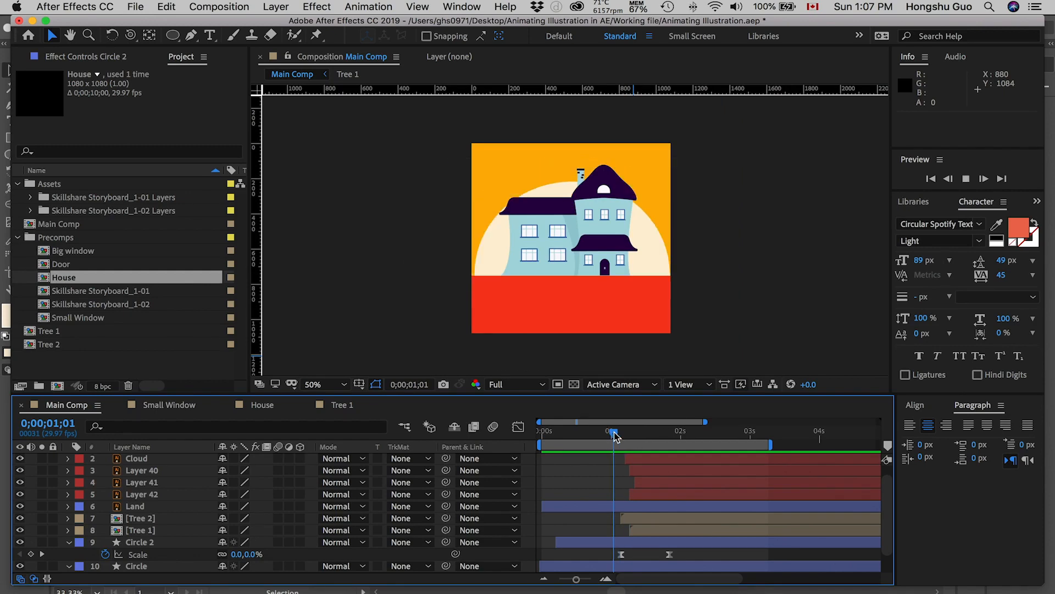
key(space)
drag(614, 435, 753, 435)
- Move the Tree 1 and Tree 2 compositions into the Precomps folder and collapse the Assets and Precomps folders
click(54, 333)
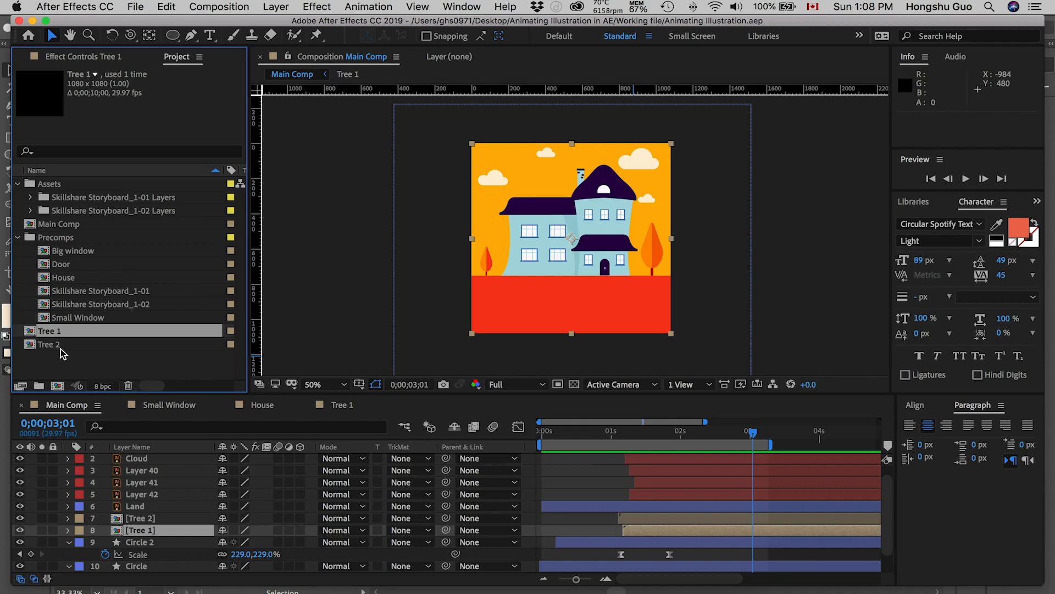
shift+click(64, 343)
drag(62, 340, 65, 238)
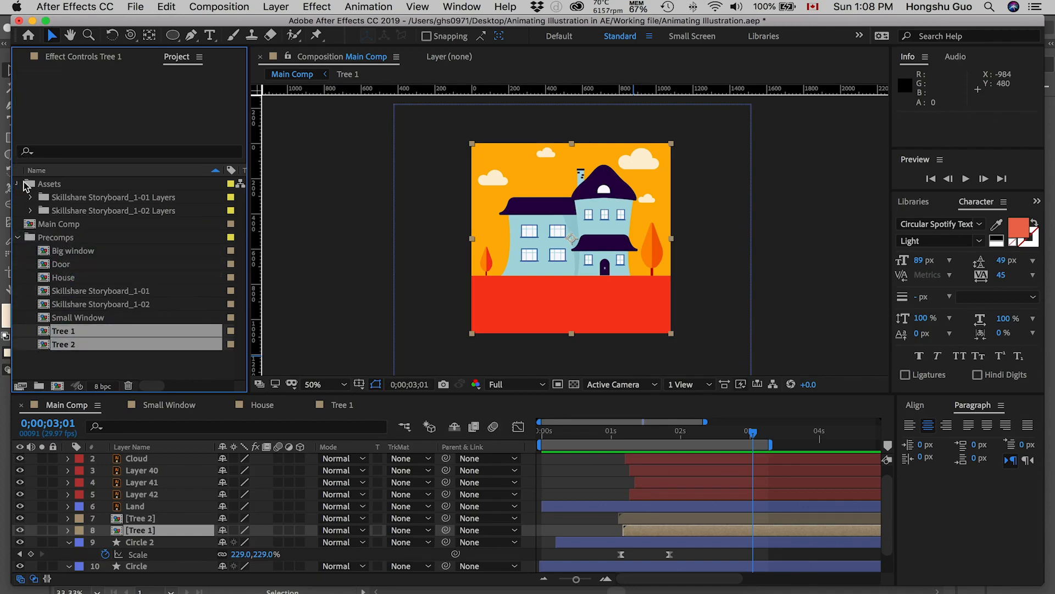
click(20, 184)
click(17, 212)
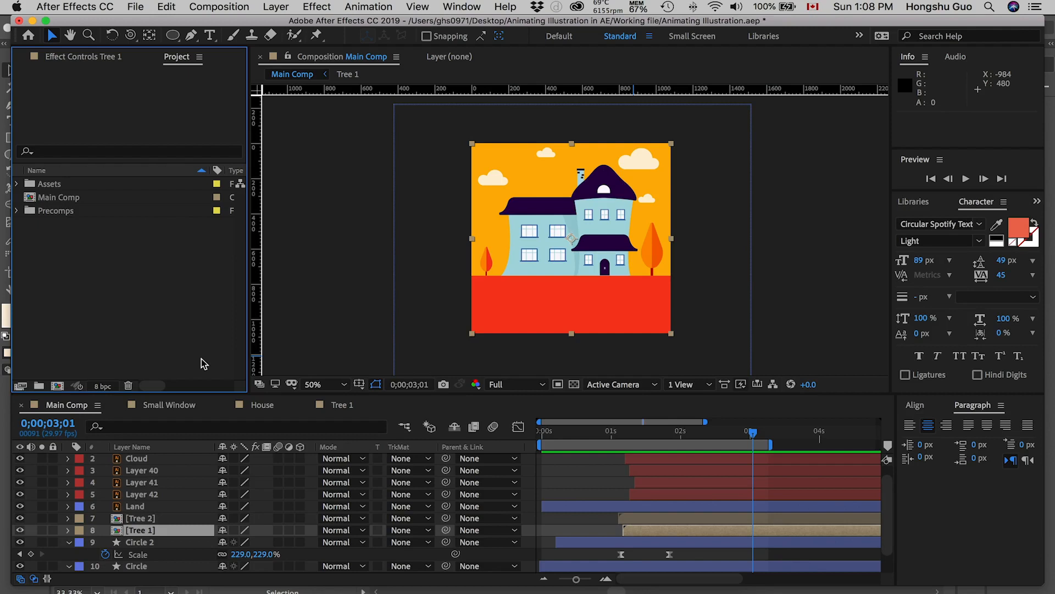
- Open the Skillshare Storyboard_1-02 composition from the Precomps folder and copy all of its layers
click(740, 434)
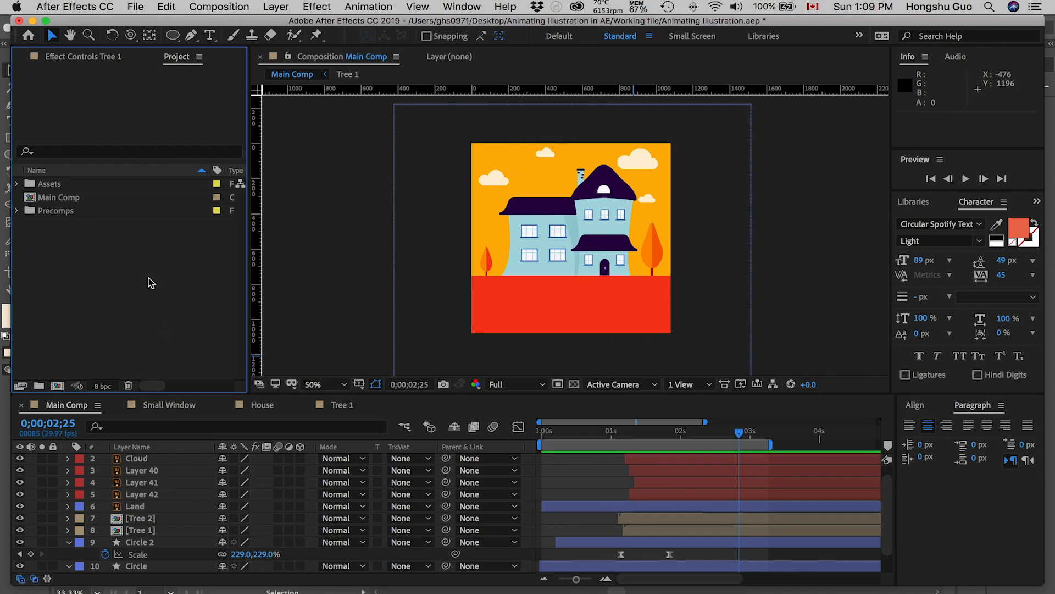
click(18, 212)
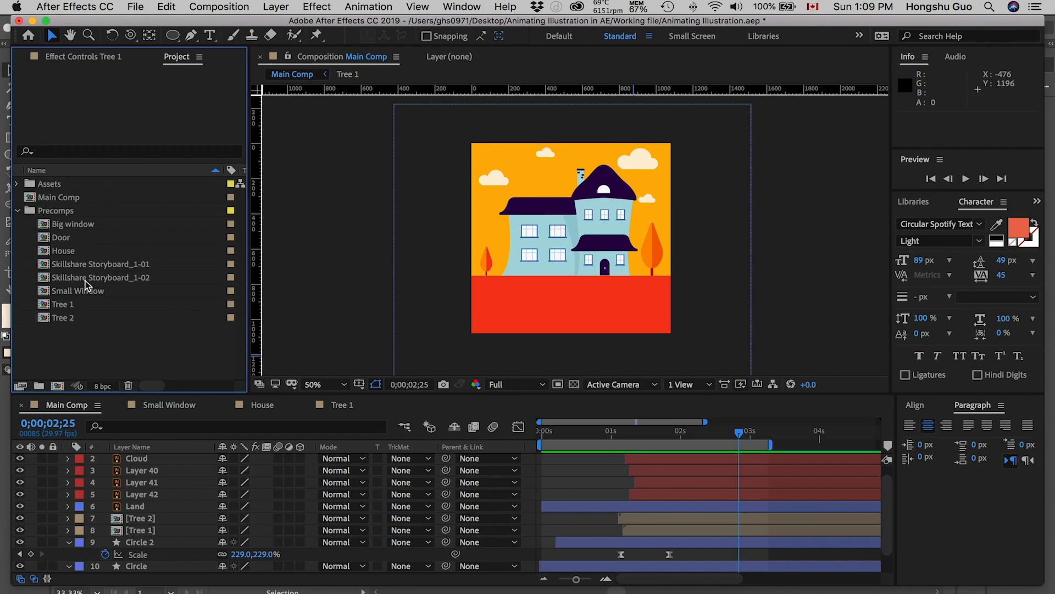
double_click(61, 278)
scroll(173, 483, down, 8)
scroll(174, 497, up, 8)
click(160, 461)
scroll(160, 516, down, 8)
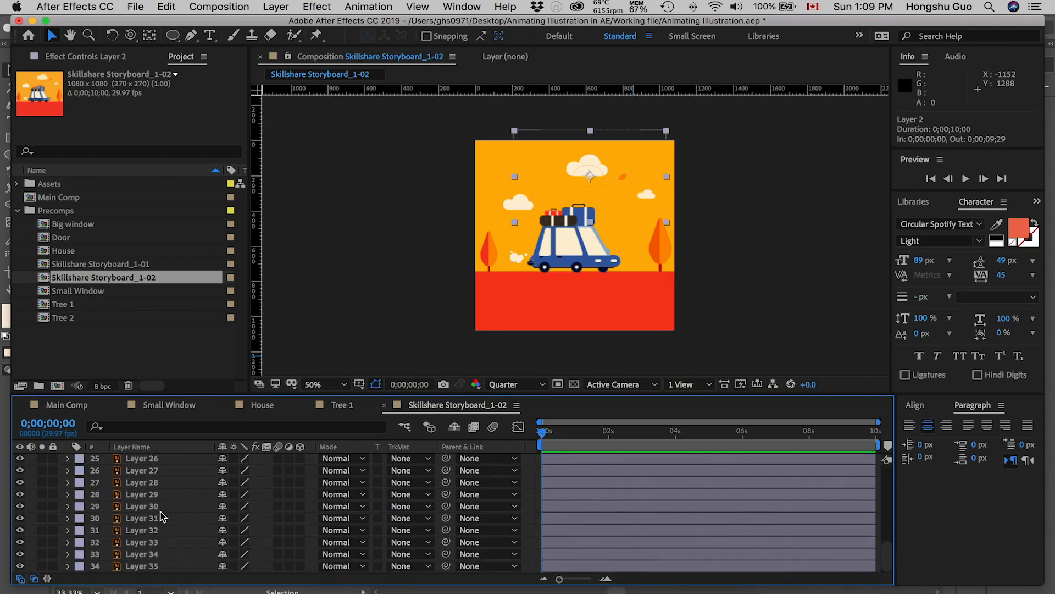
key(super+a)
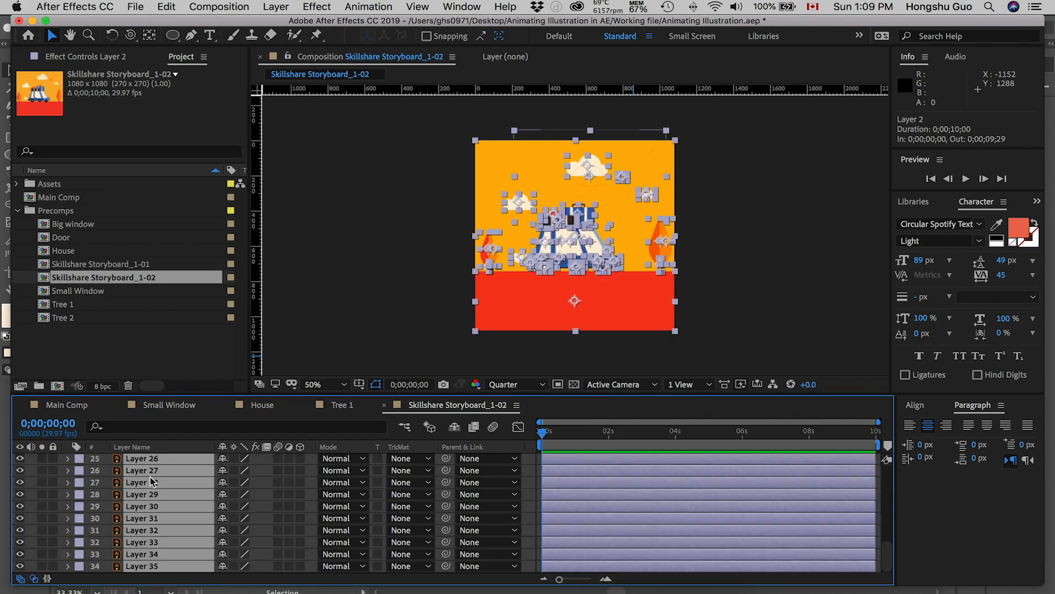
key(super+c)
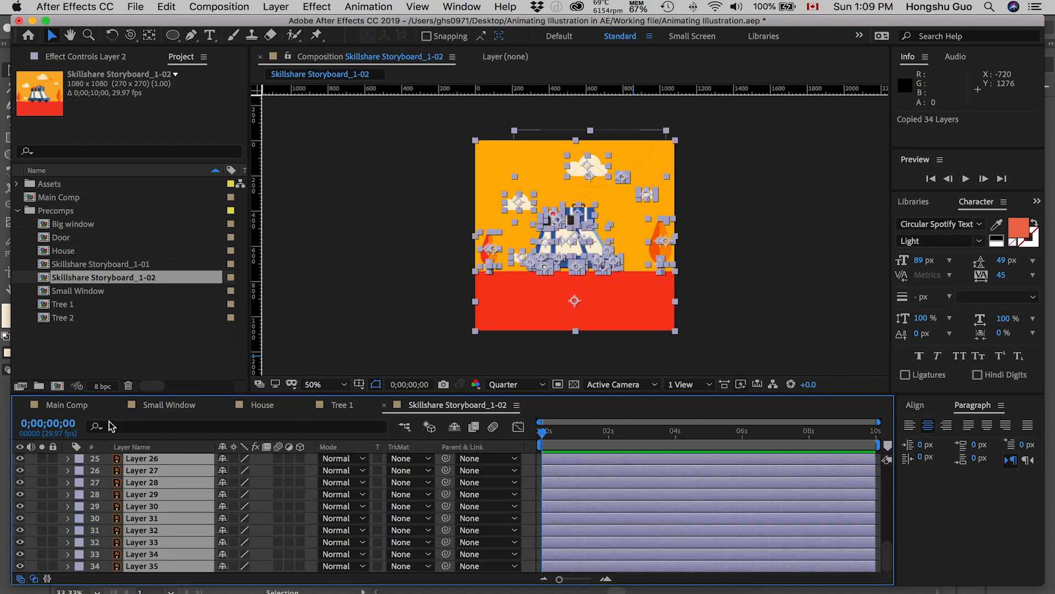
- Paste the copied layers above the House layer in Main Comp and shift them to start at 0;00;03;01
click(69, 407)
scroll(159, 478, up, 1)
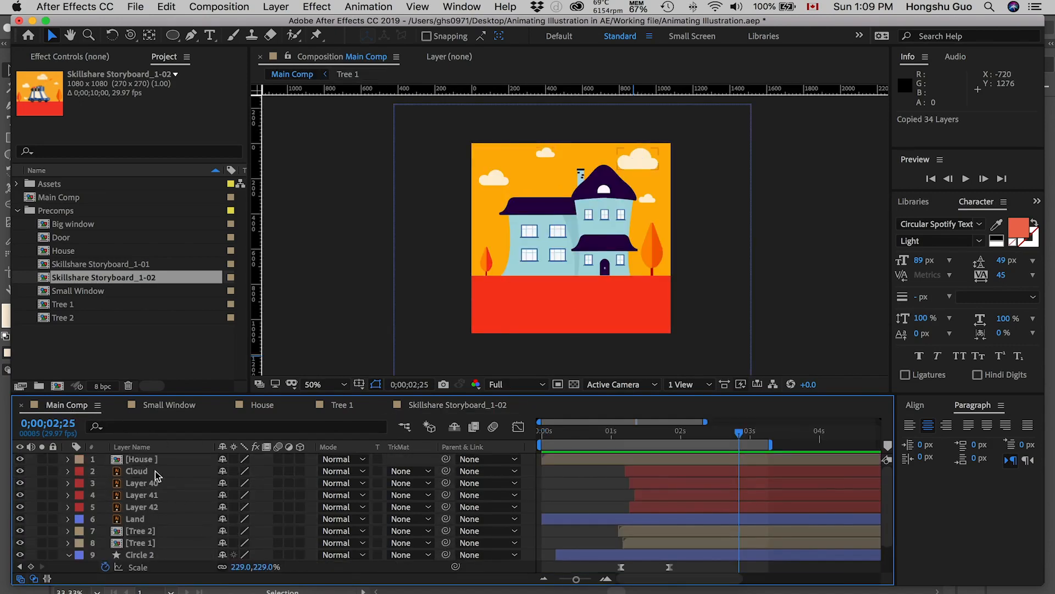
click(147, 460)
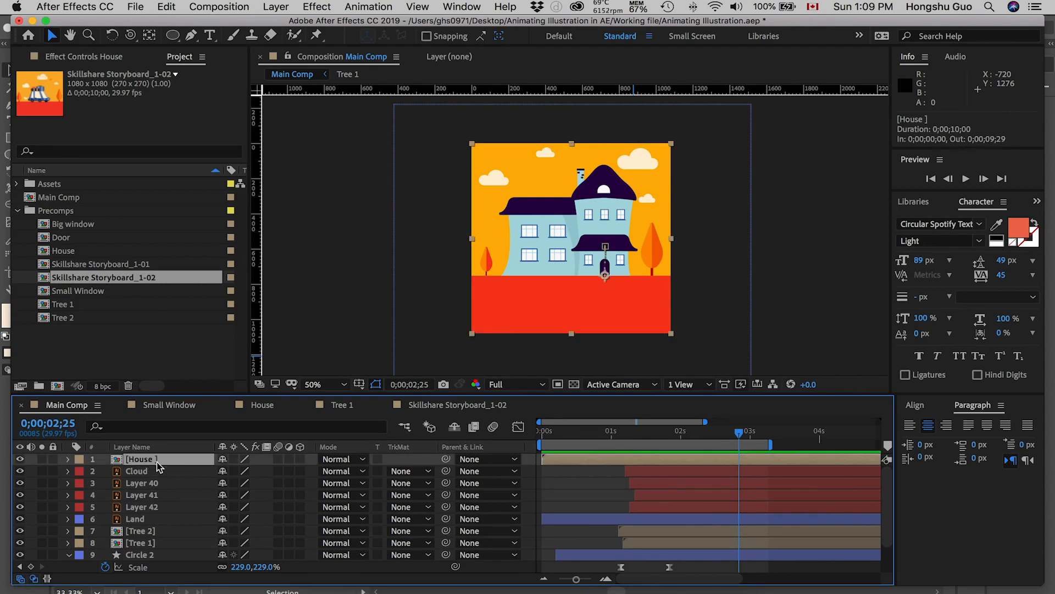
key(super+v)
drag(562, 466, 782, 462)
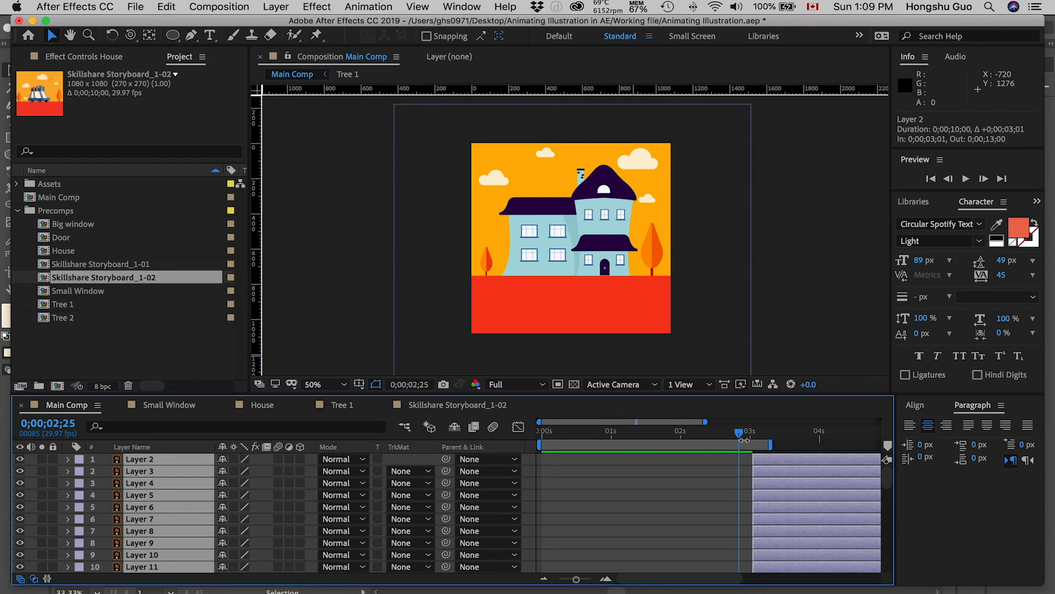
- Change the label colour of all the pasted car scene layers to Aqua
click(80, 496)
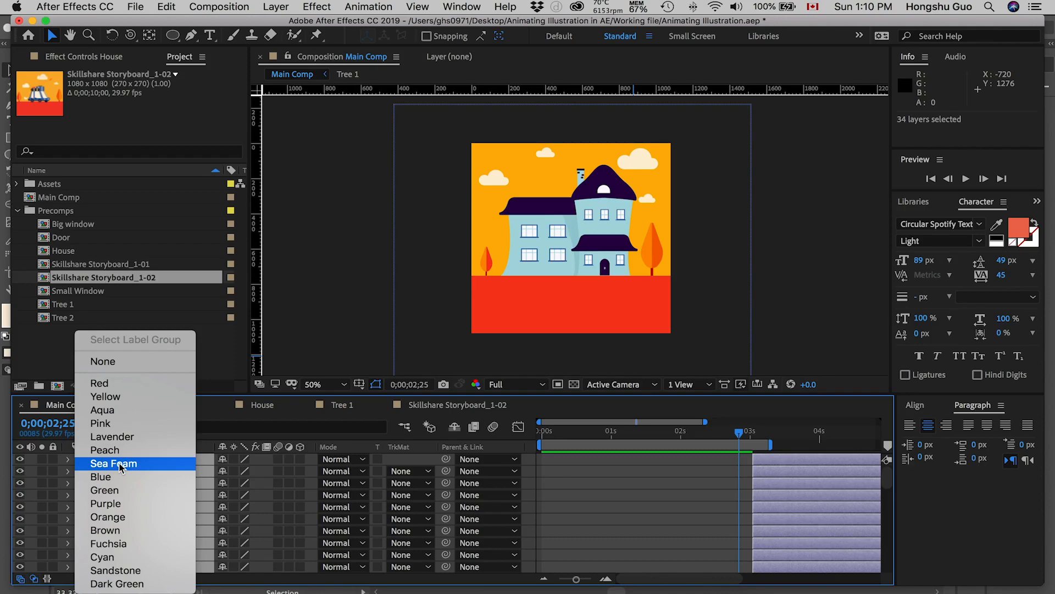
click(112, 418)
click(704, 527)
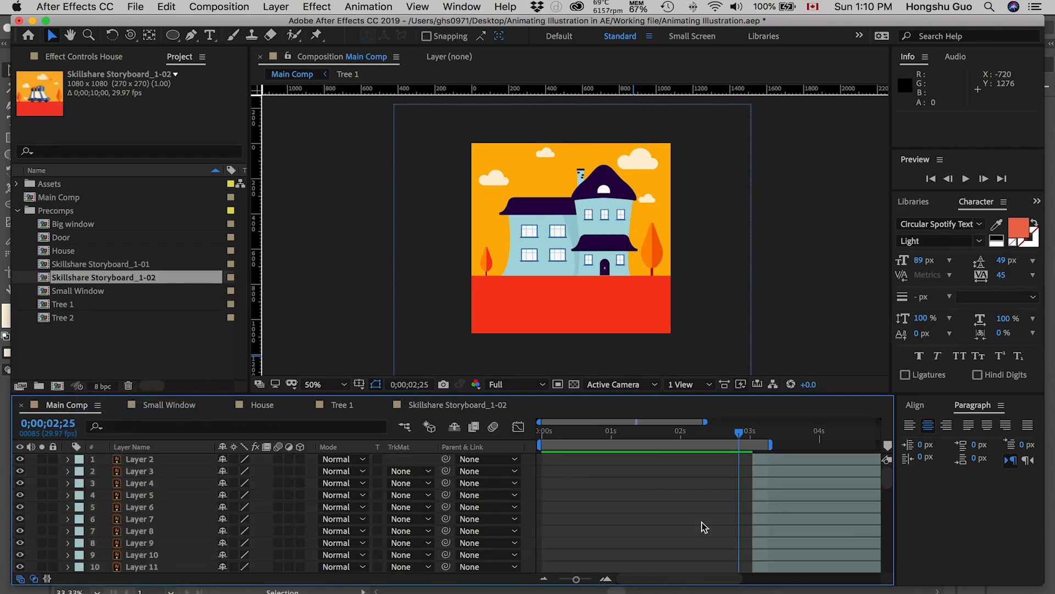
scroll(707, 531, down, 10)
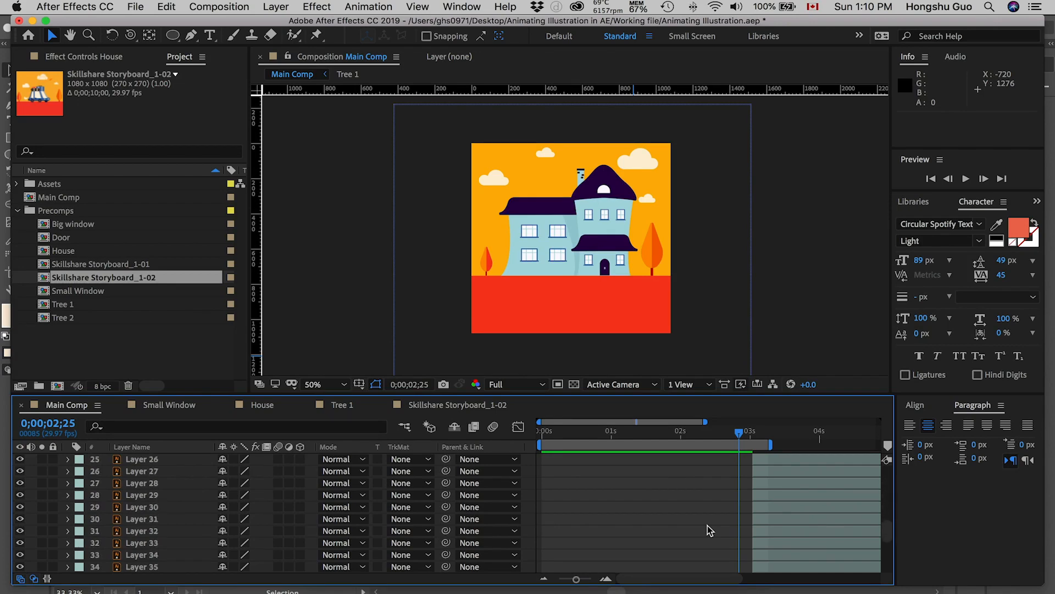
scroll(707, 525, up, 4)
- Move the Tree 2 and Tree 1 layers directly above the Land layer, below Layer 42
mouse_move(675, 434)
mouse_down()
mouse_move(544, 444)
mouse_move(709, 434)
mouse_move(672, 434)
mouse_up()
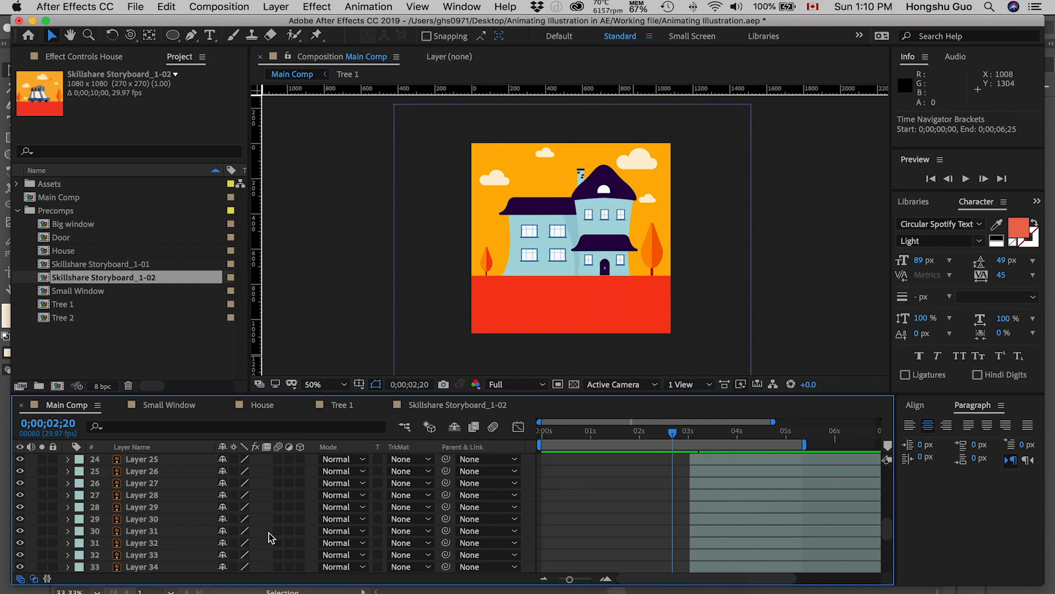
scroll(247, 539, down, 1)
scroll(246, 539, down, 3)
click(144, 471)
shift+click(146, 520)
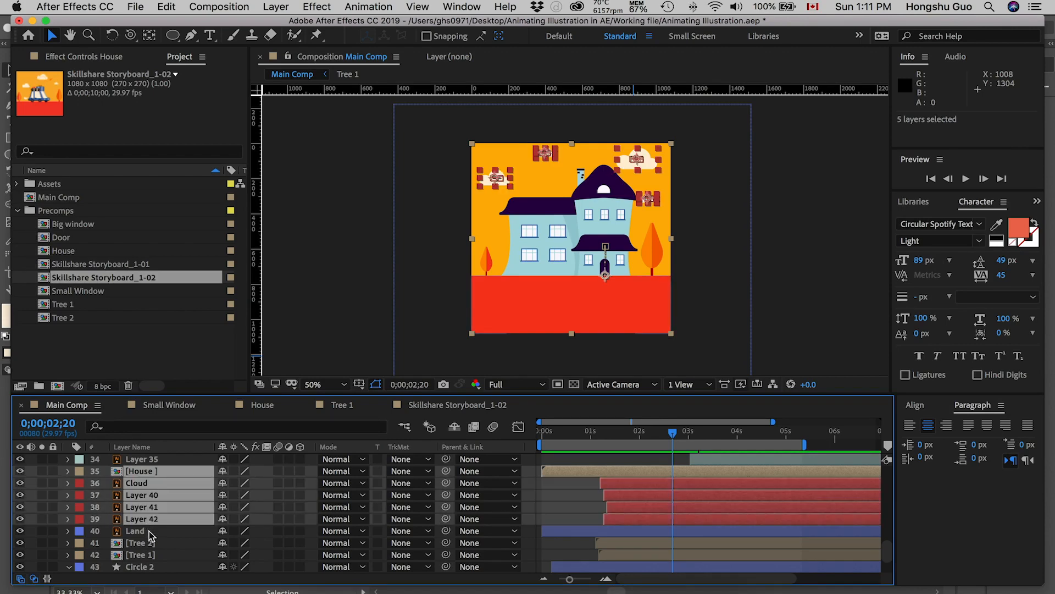
click(136, 531)
scroll(140, 538, down, 3)
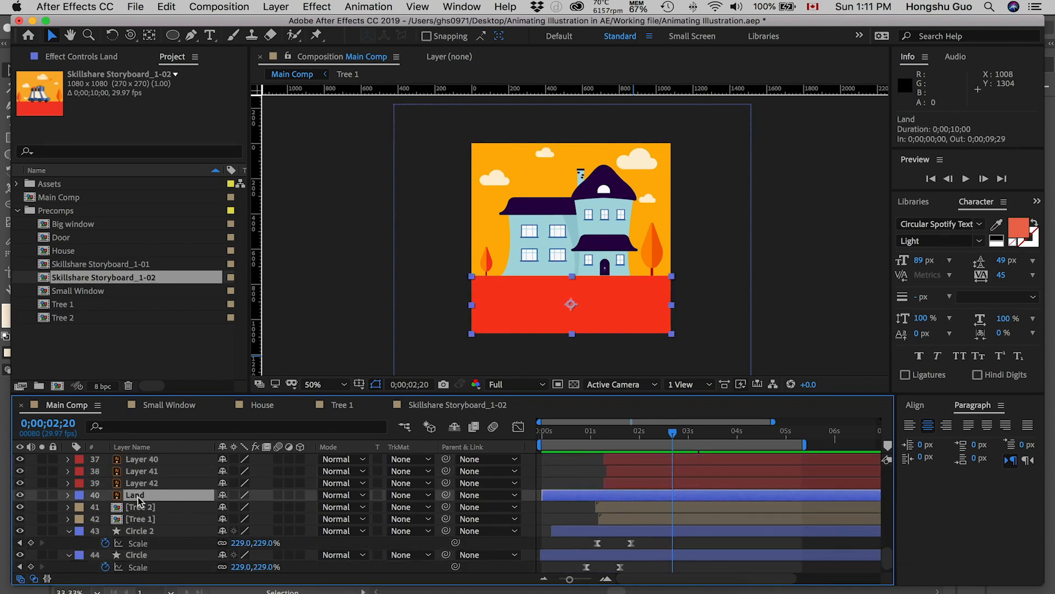
click(145, 507)
click(149, 519)
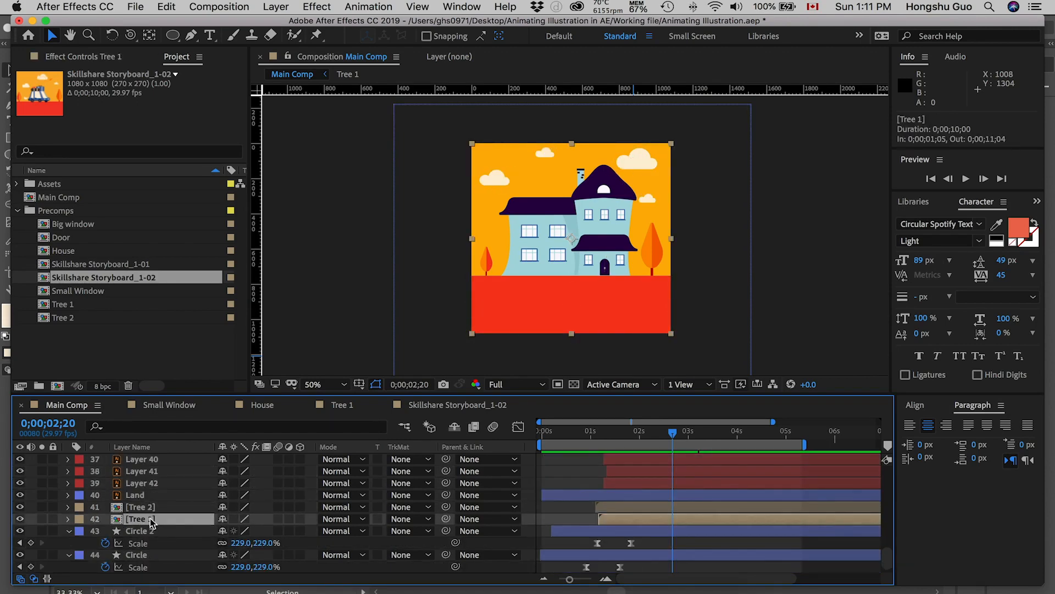
shift+click(150, 508)
drag(150, 514, 146, 490)
click(147, 507)
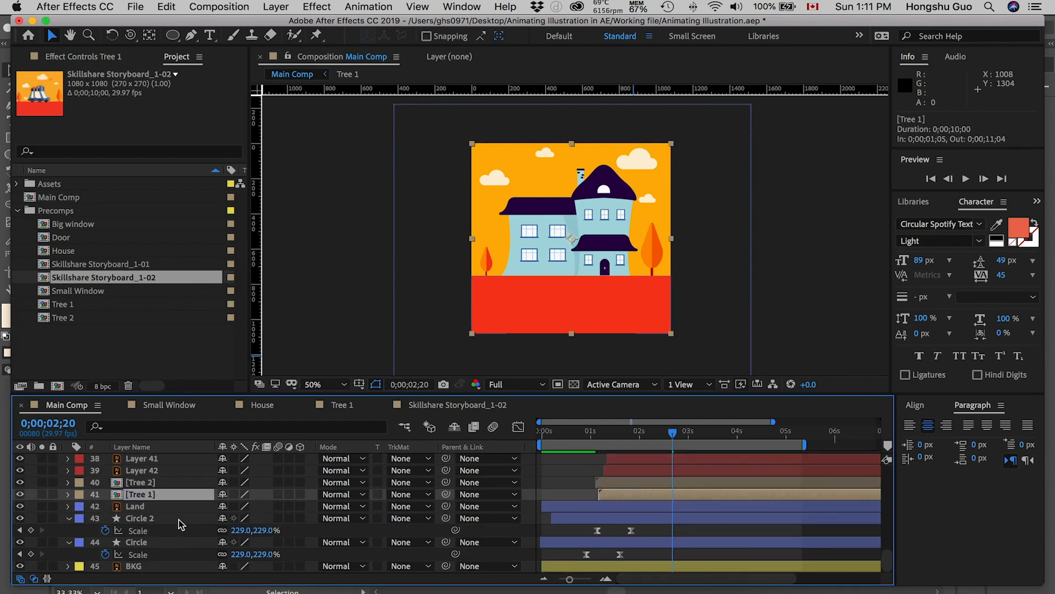
- Pre-compose the House, Cloud, Layer 40 to 42, Tree 2 and Tree 1 layers as First Scene
scroll(181, 524, up, 4)
shift+click(151, 483)
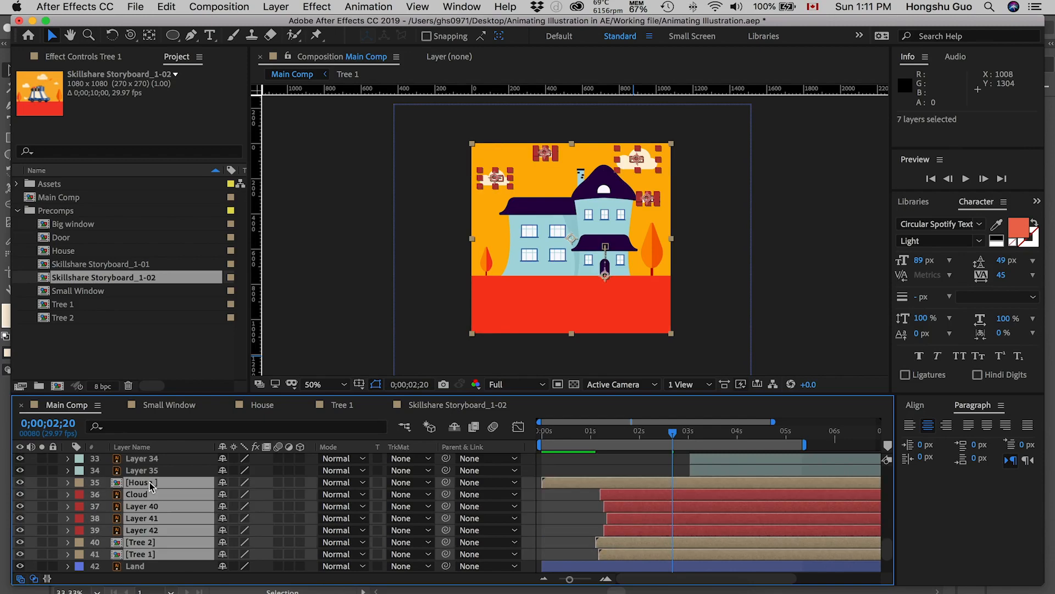
click(21, 482)
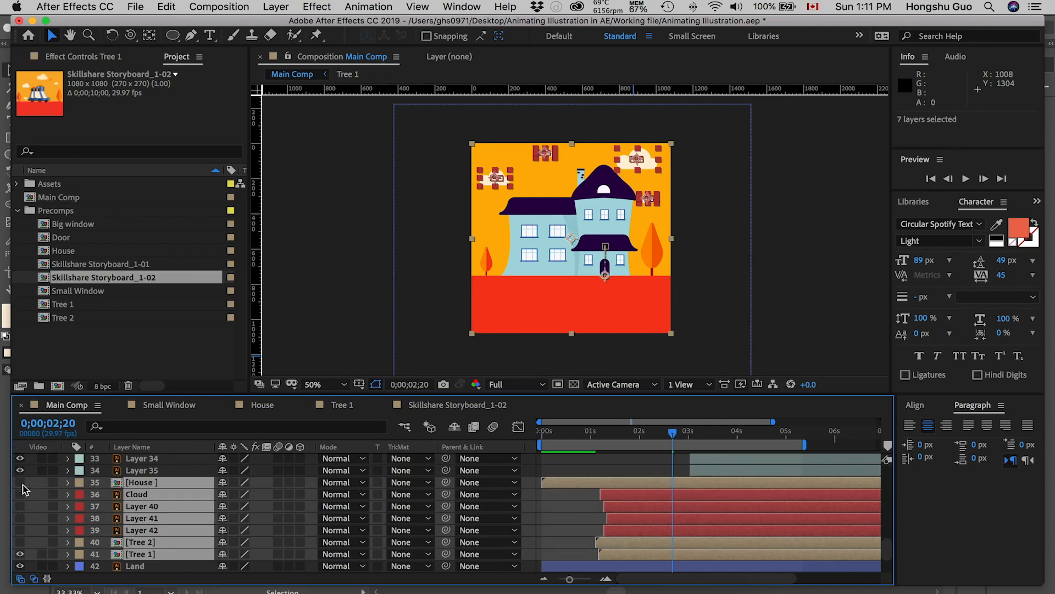
click(21, 483)
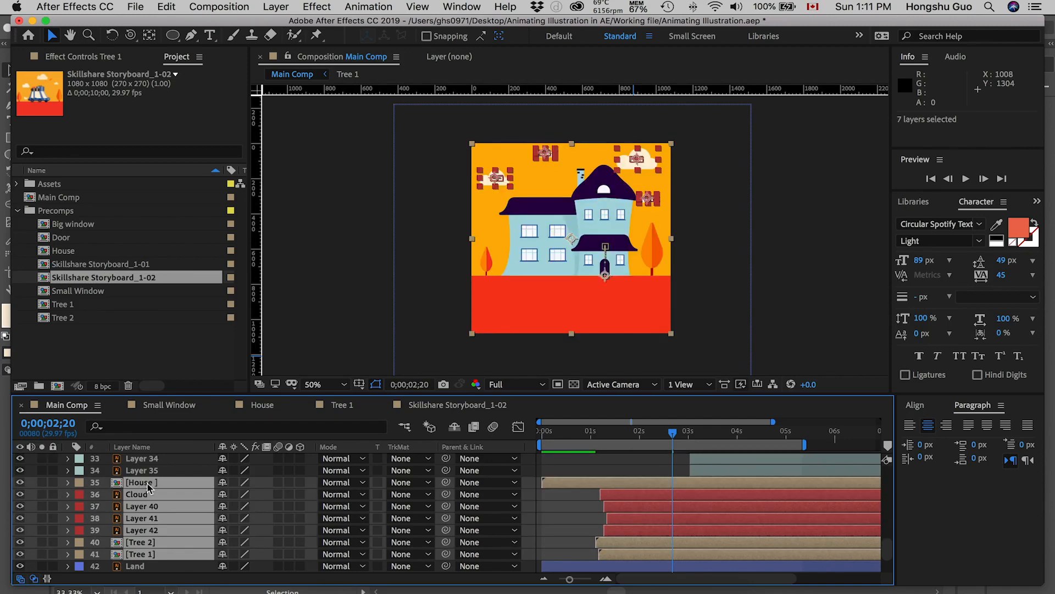
key(super+shift+c)
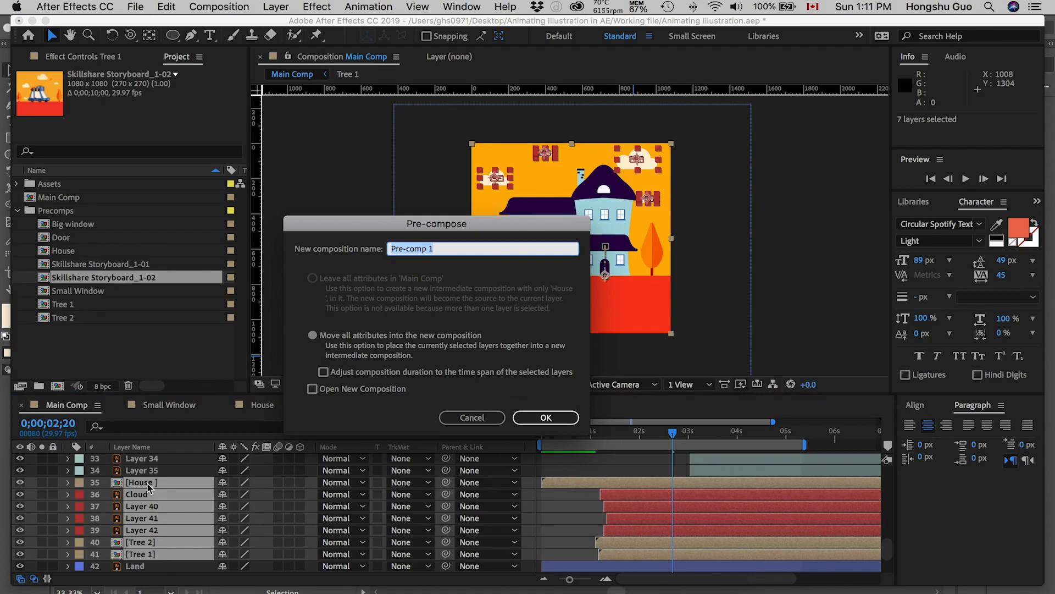
text(First Scene)
key(Return)
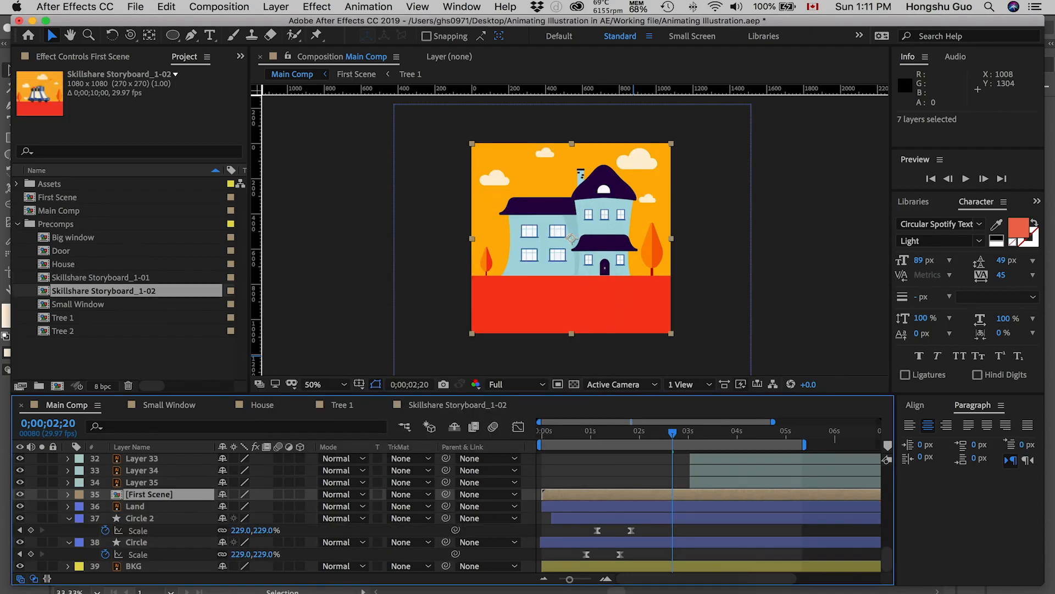
- Separate First Scene's Position dimensions and add an X Position keyframe at 0;00;02;28
drag(547, 437, 627, 431)
click(81, 507)
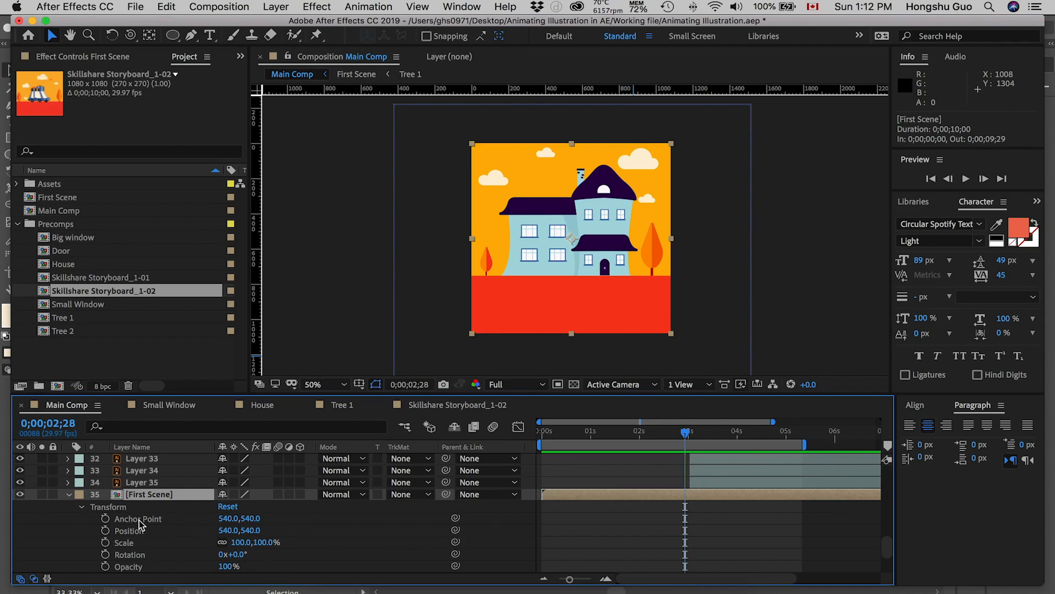
click(132, 531)
right_click(137, 532)
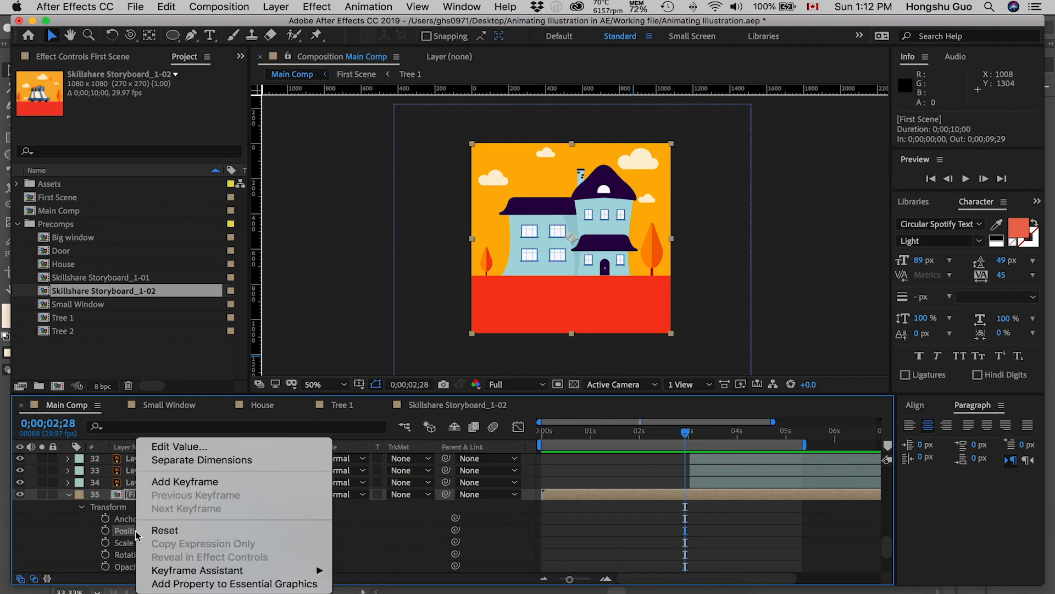
click(194, 460)
click(105, 531)
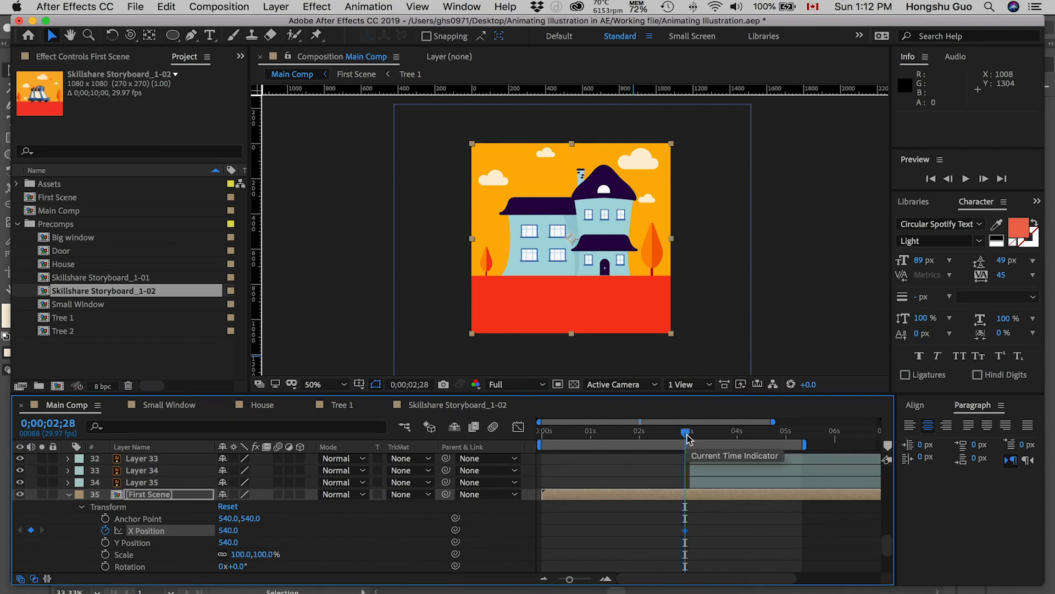
- Set First Scene's X Position to -681 at 0;00;03;08 and play back the slide-out from 0;00;02;23
key(shift+Page_Down)
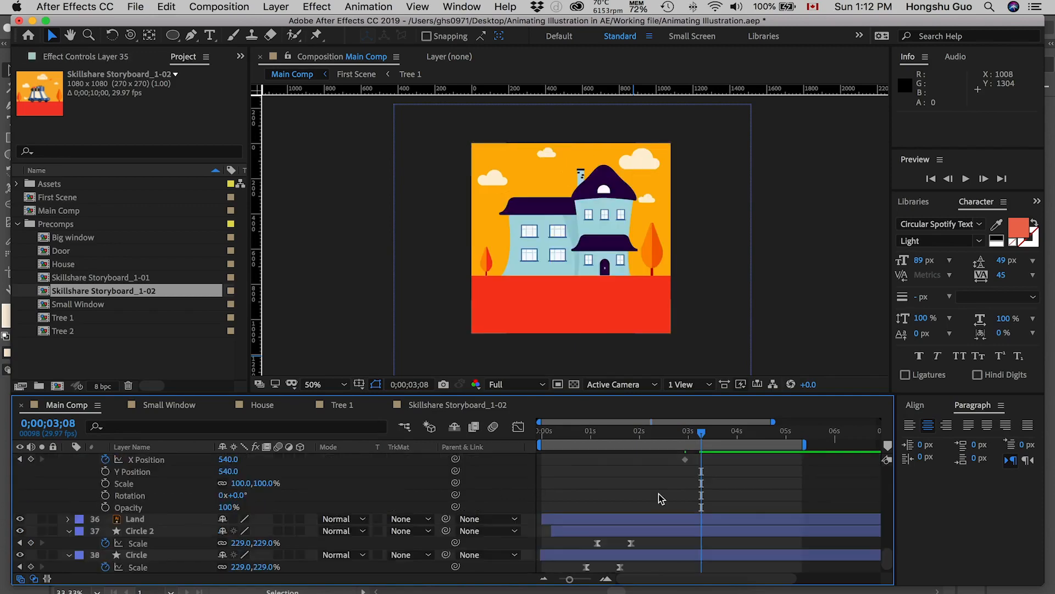
scroll(659, 498, up, 3)
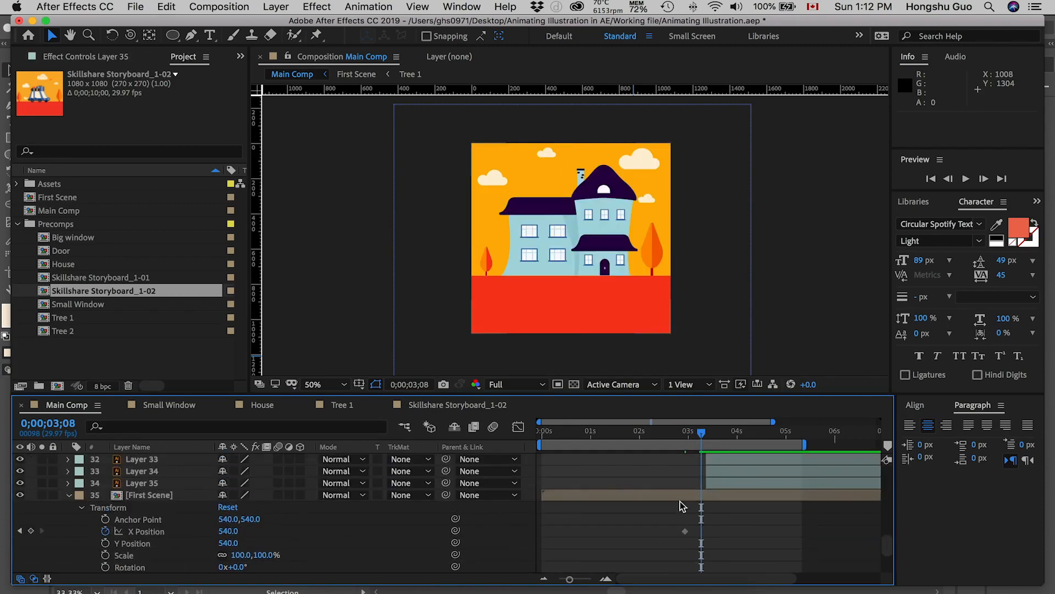
drag(228, 531, 137, 531)
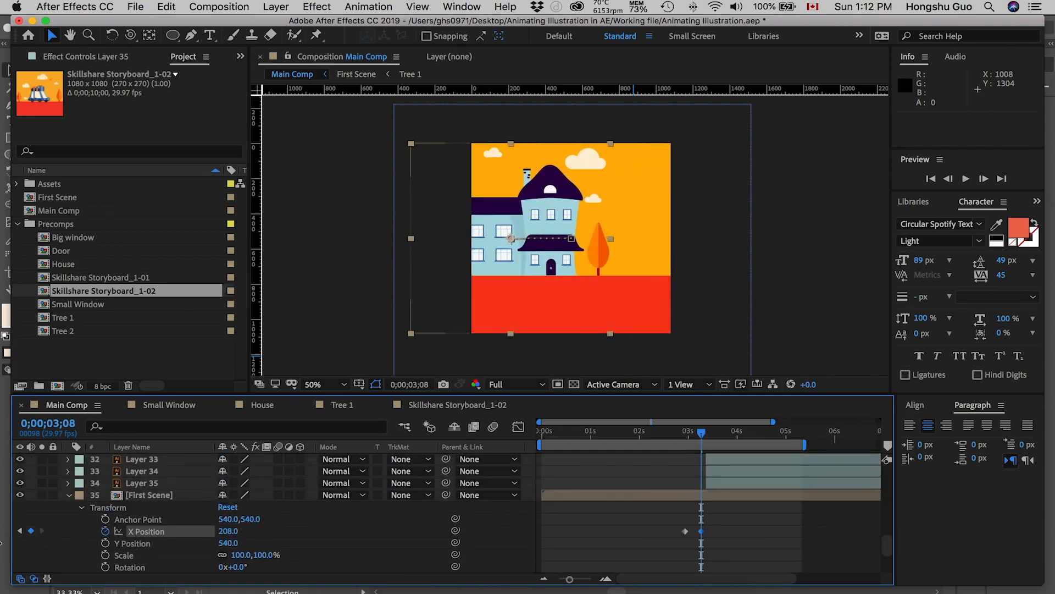
drag(1, 543, 16, 544)
drag(228, 532, 1, 534)
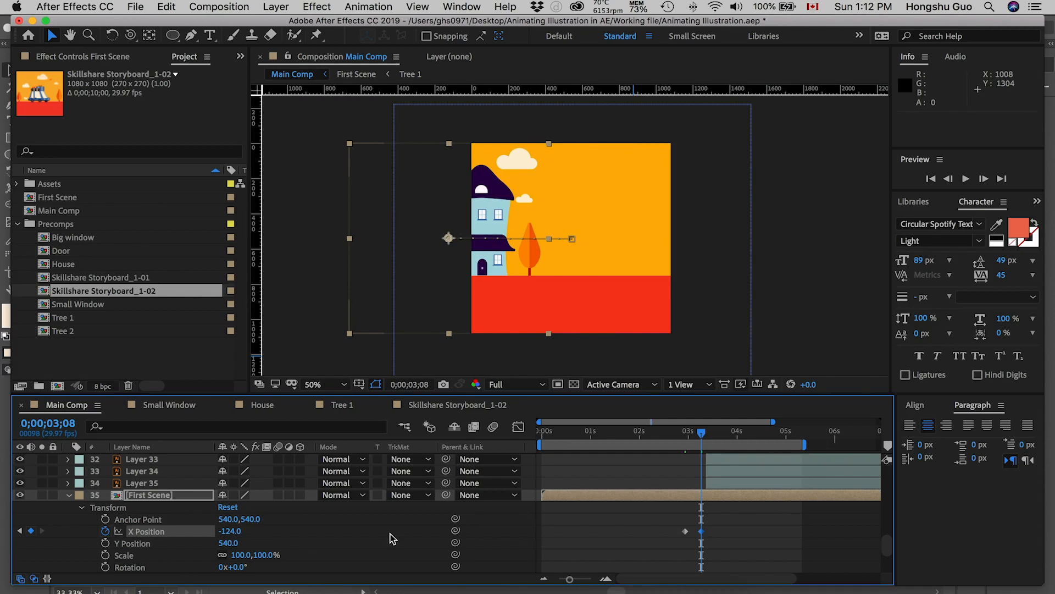
drag(231, 531, 142, 531)
drag(231, 531, 168, 531)
click(678, 364)
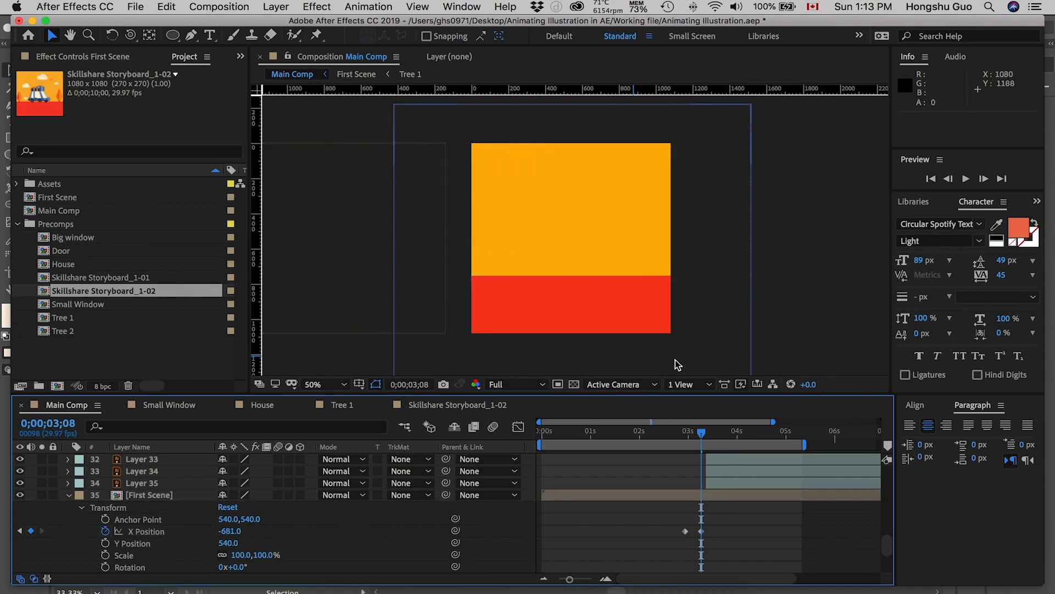
drag(701, 433, 678, 435)
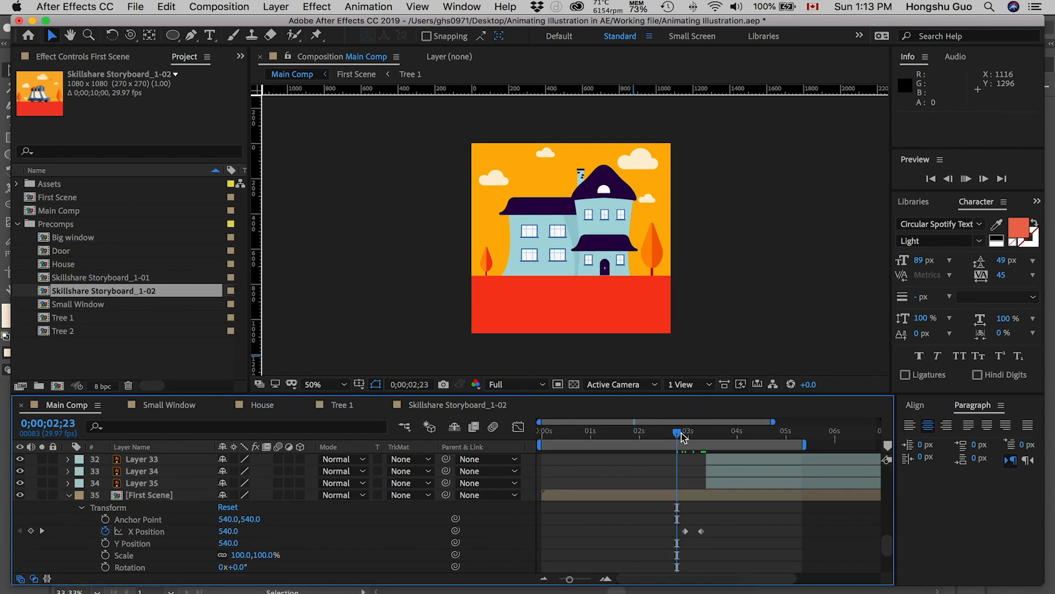
key(space)
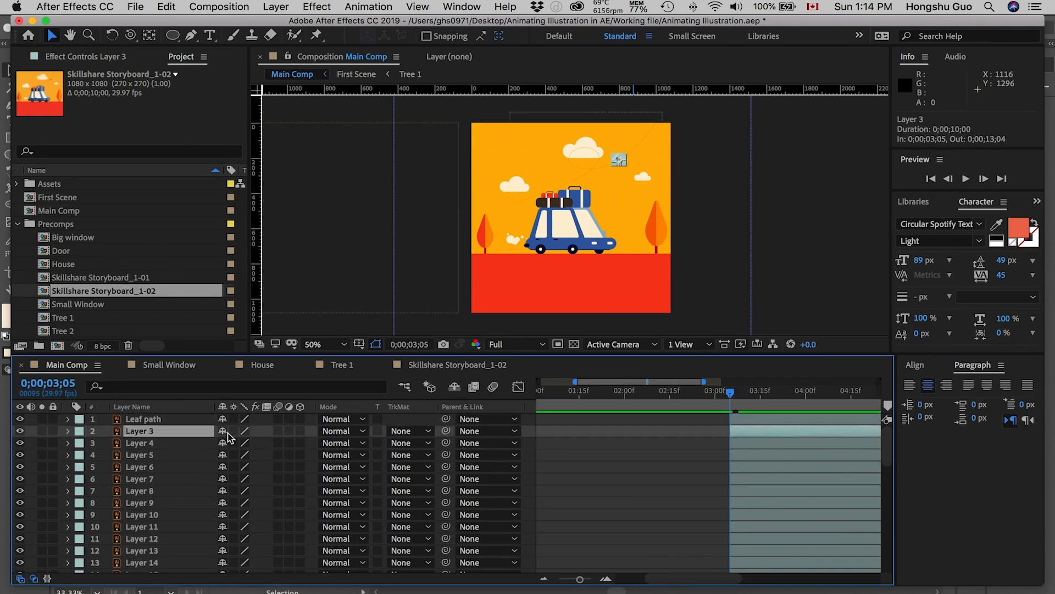
- Rename car scene layers to Luggage and Wheel 2
click(160, 444)
key(Return)
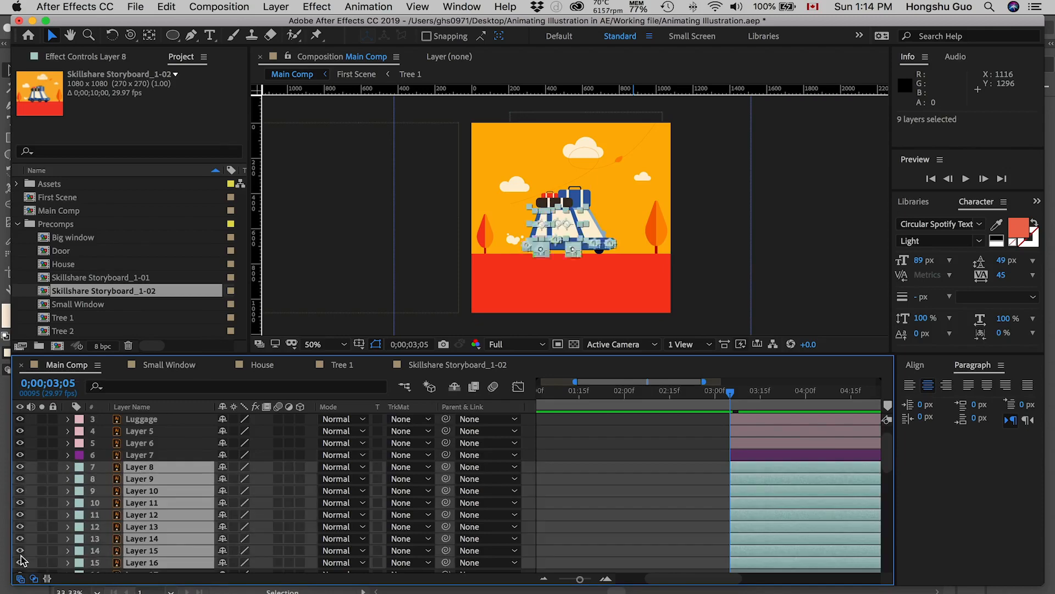
key(Return)
text(Wheel 2)
key(Return)
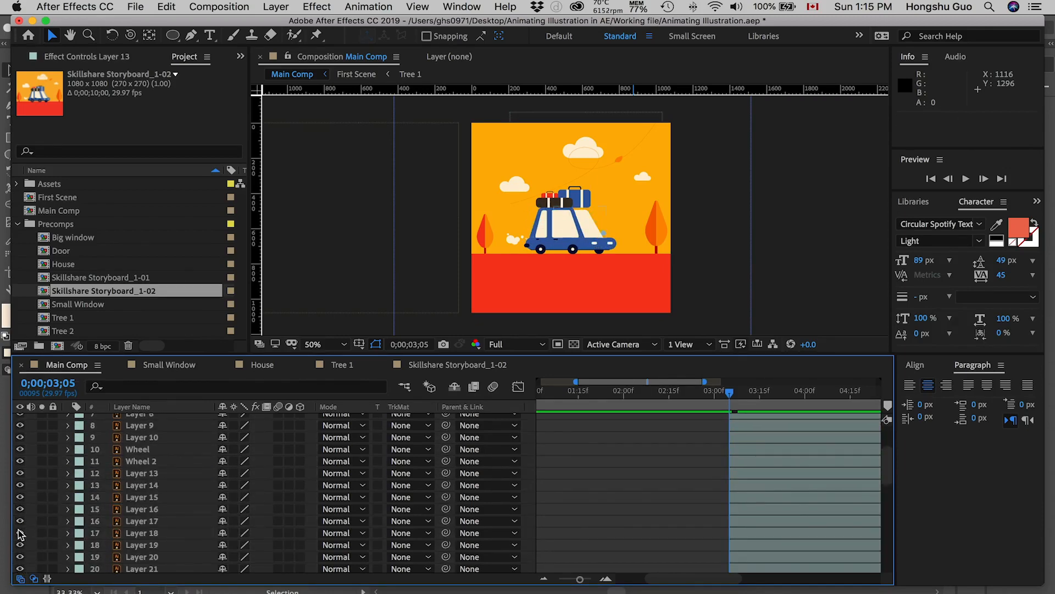
- Identify which layers make up the car by toggling their visibility, and label the car body layers purple
click(160, 455)
drag(20, 454, 17, 571)
key(super+z)
click(80, 490)
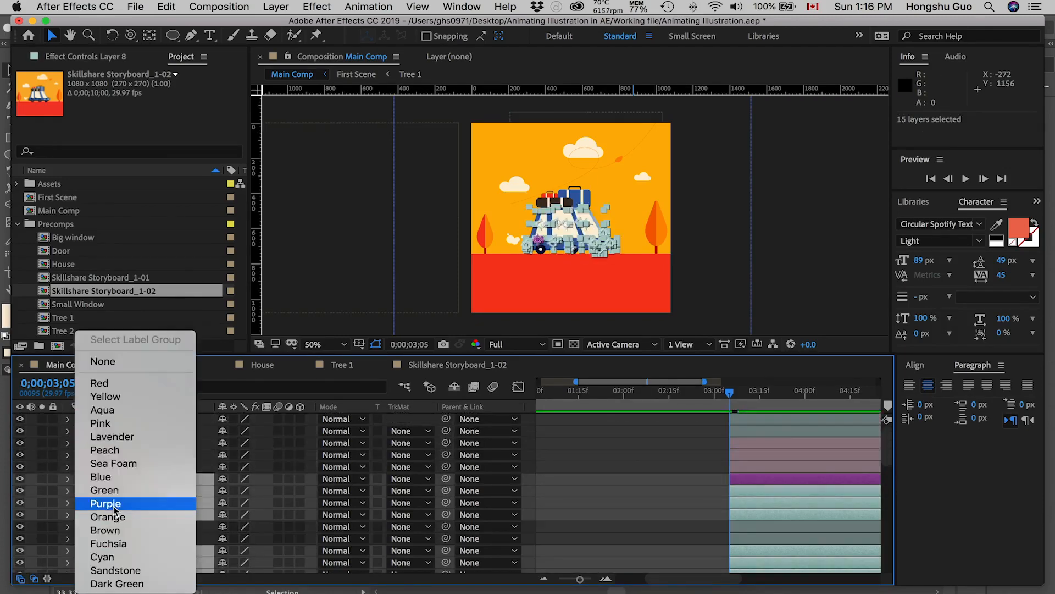
click(99, 521)
- Pre-compose the selected car body layers as Car body and move its anchor point down to the car's base between the wheels
key(super+shift+c)
text(Car body)
key(Return)
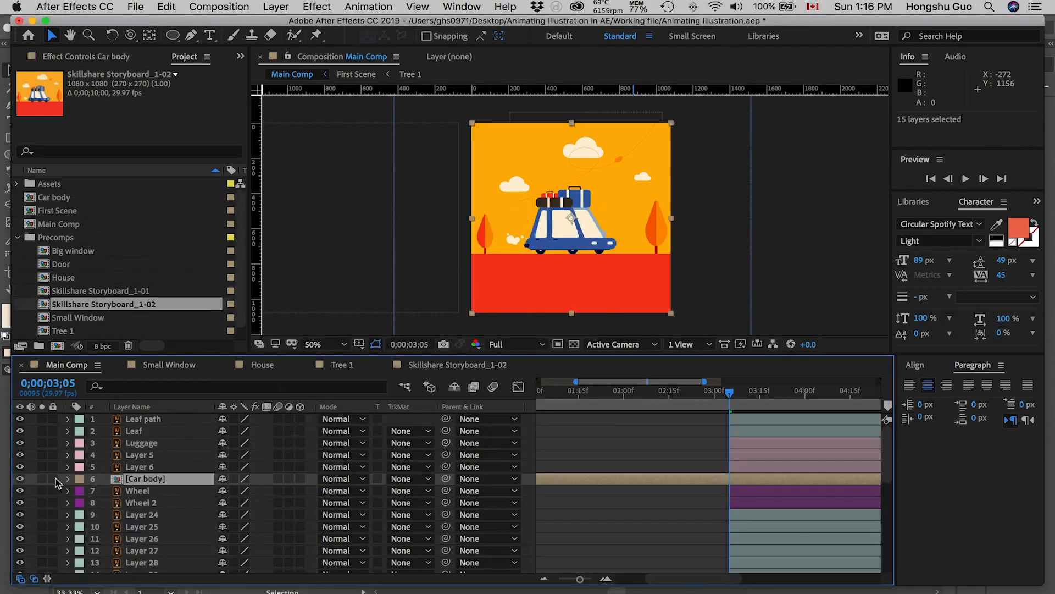
key(y)
drag(572, 219, 565, 253)
- Trim the start of the Car body layer to 0;00;03;05 and advance the current time to 0;00;03;06
click(566, 474)
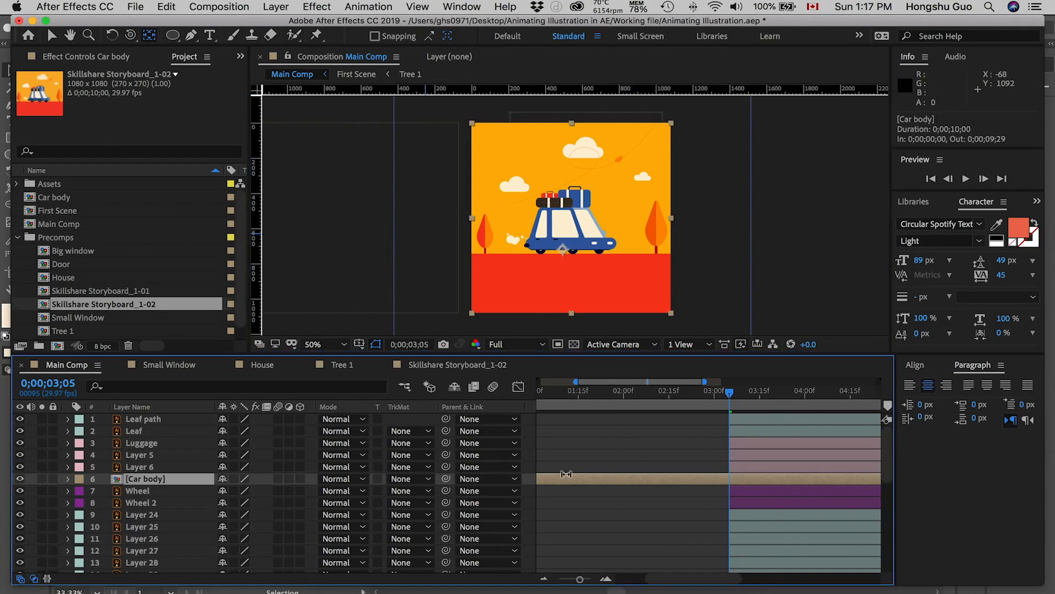
key(alt+bracketleft)
key(Page_Down)
key(v)
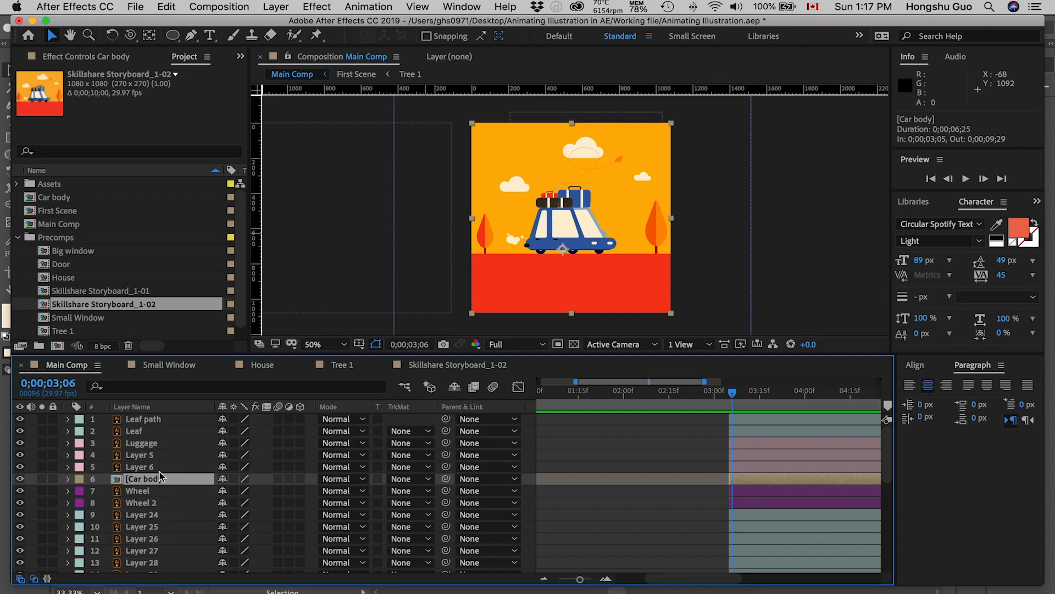
- Open the First Scene precomp and copy all of the House layer's Y Position, Scale and Rotation keyframes
key(u)
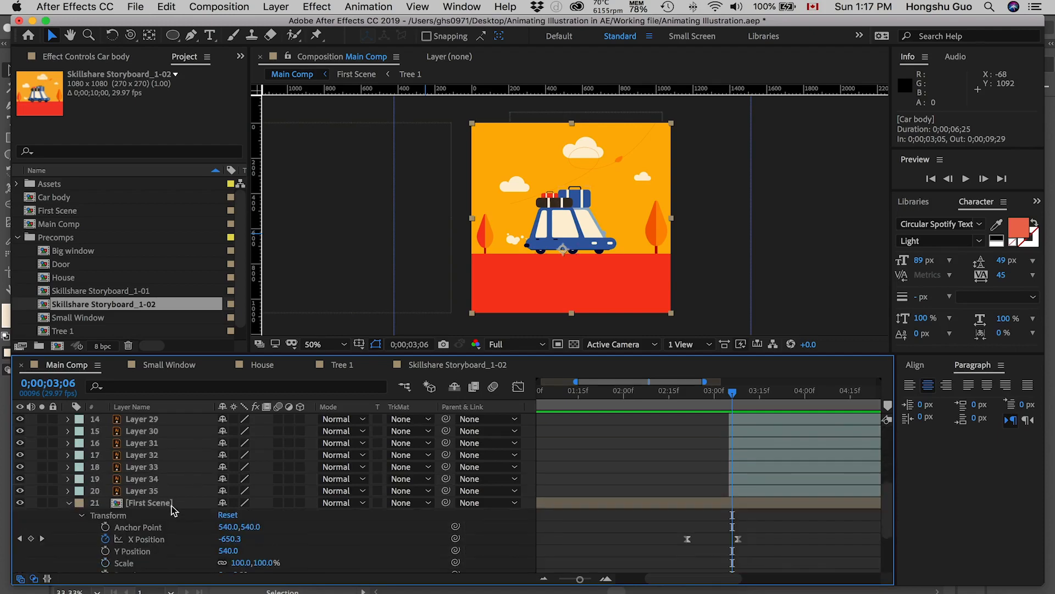
scroll(171, 506, down, 5)
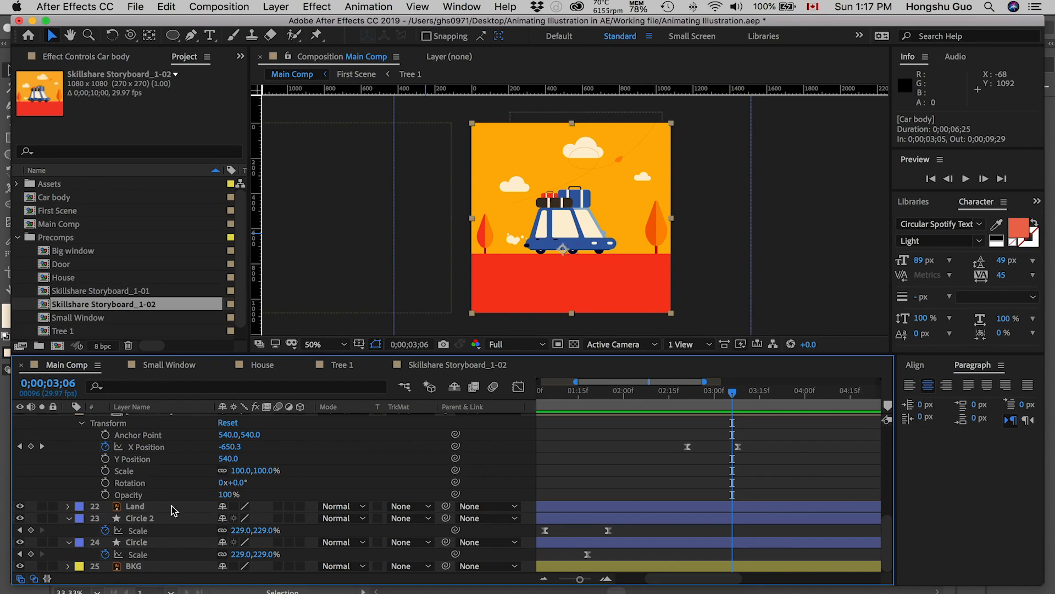
scroll(172, 505, up, 5)
double_click(157, 458)
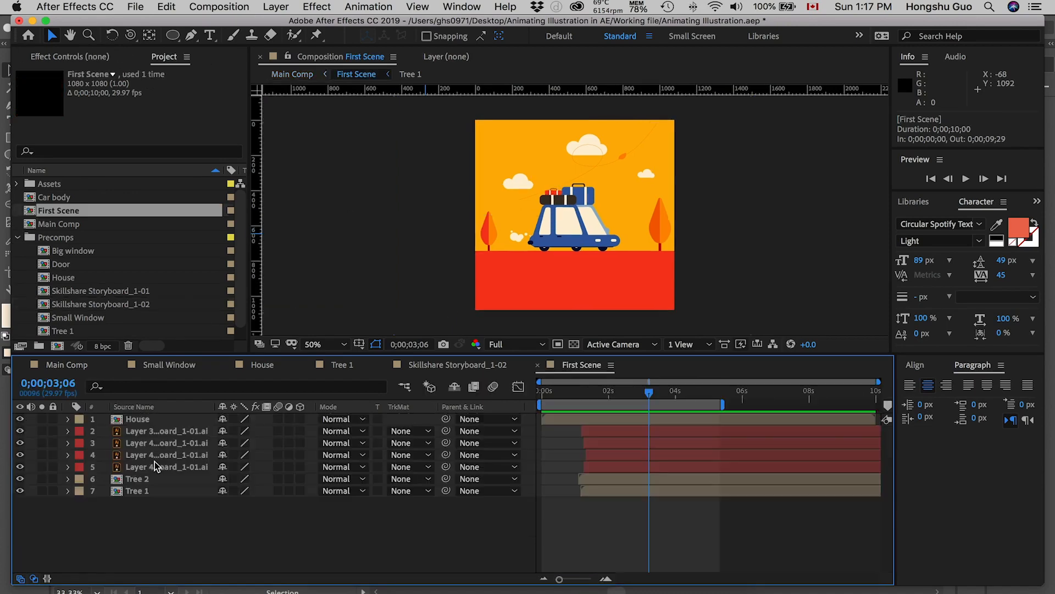
click(142, 421)
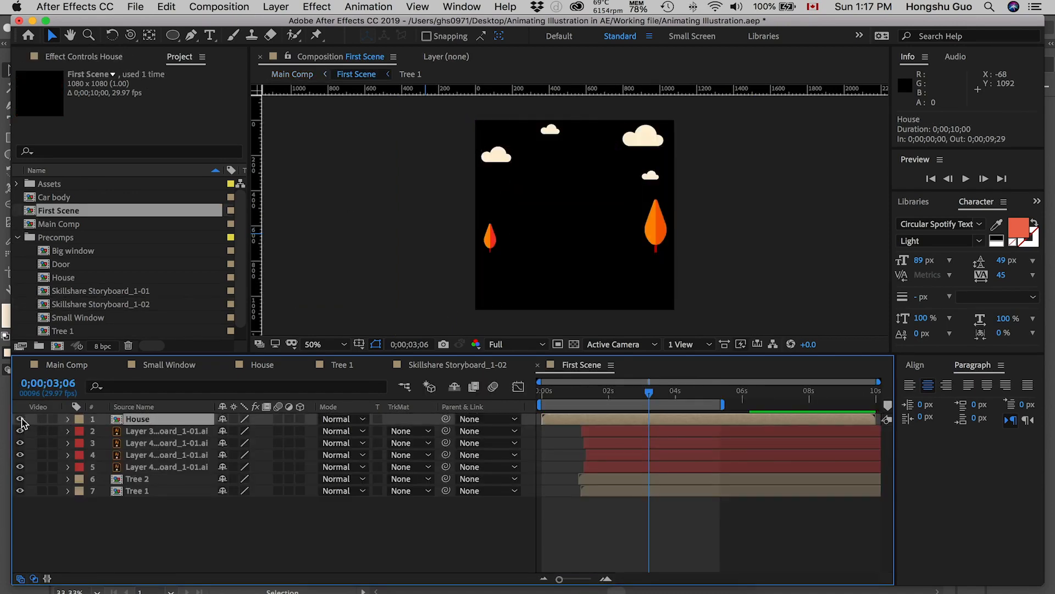
key(u)
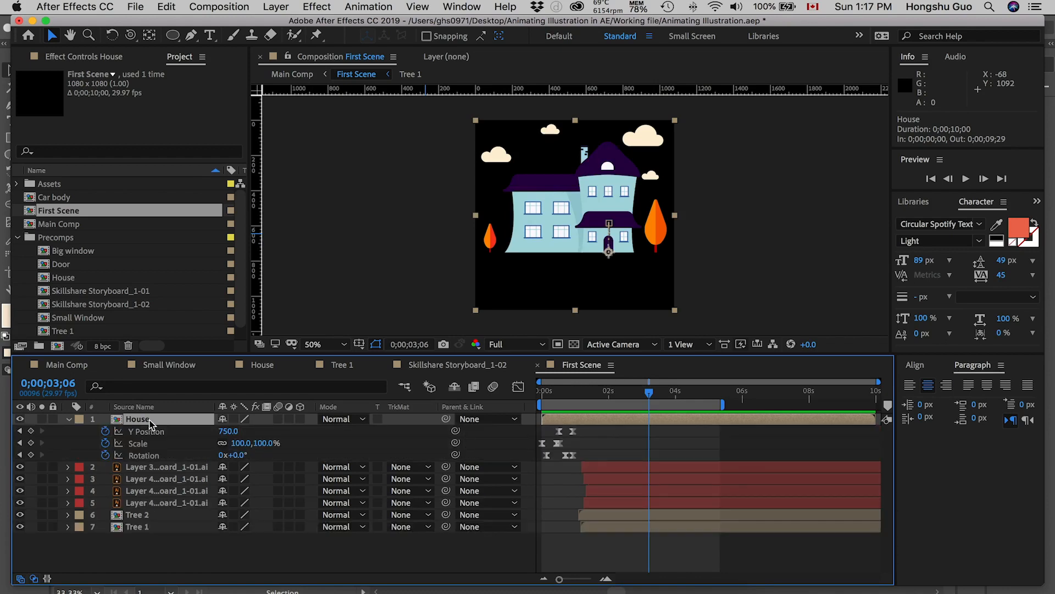
drag(599, 426, 525, 464)
key(cmd+c)
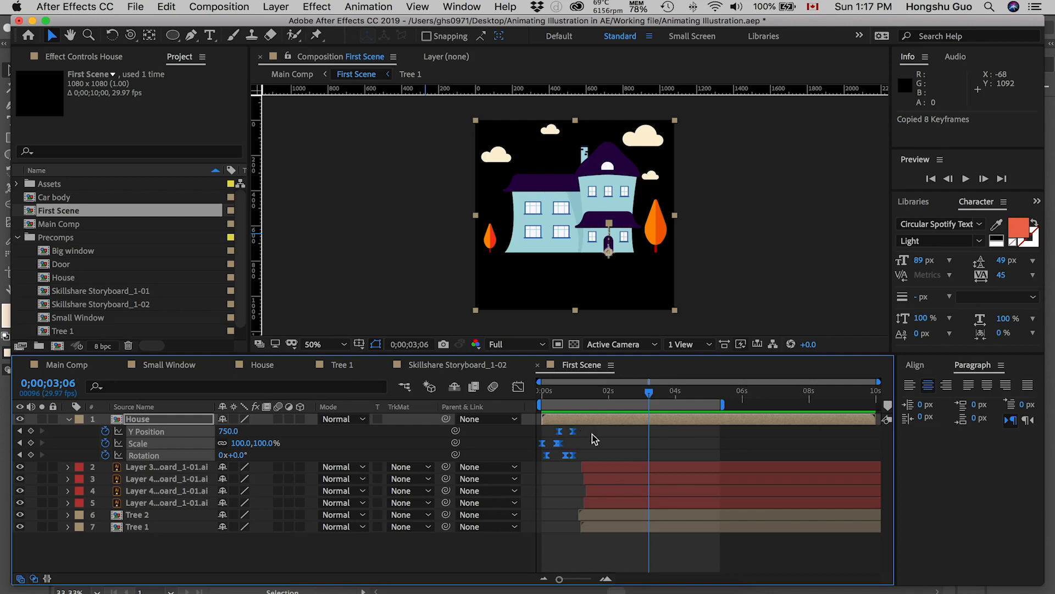
- Paste the copied House keyframes onto the Car body layer in Main Comp at 0;00;03;06 and reveal them
click(67, 364)
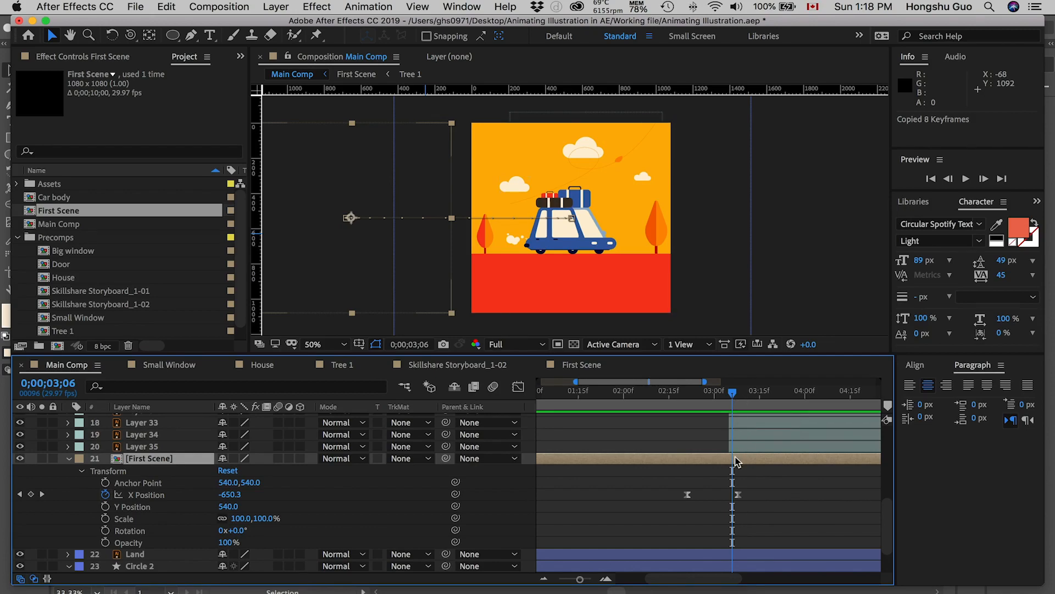
scroll(735, 459, up, 5)
scroll(58, 462, up, 3)
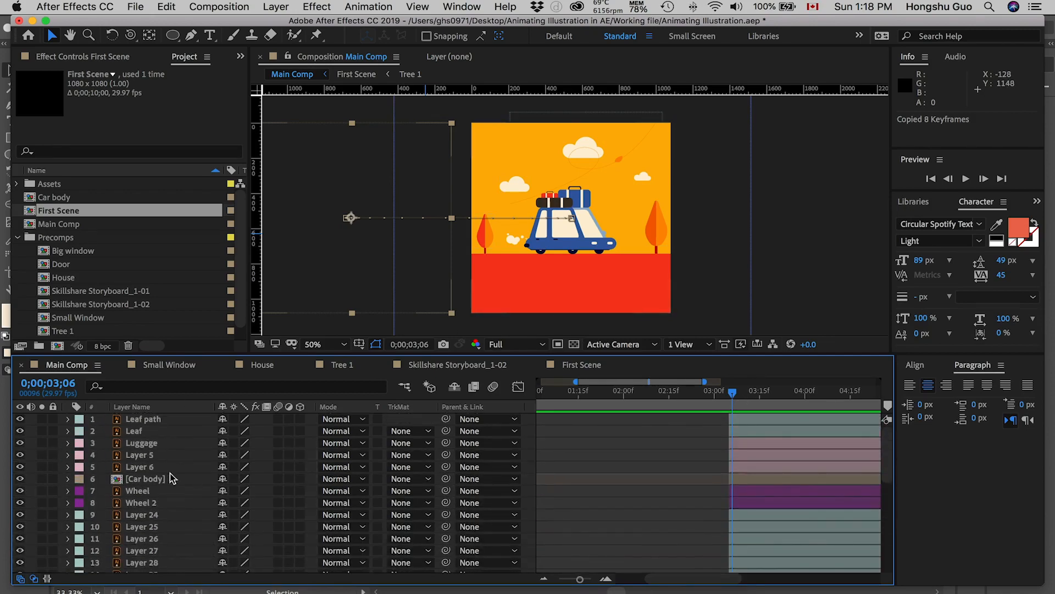
click(165, 478)
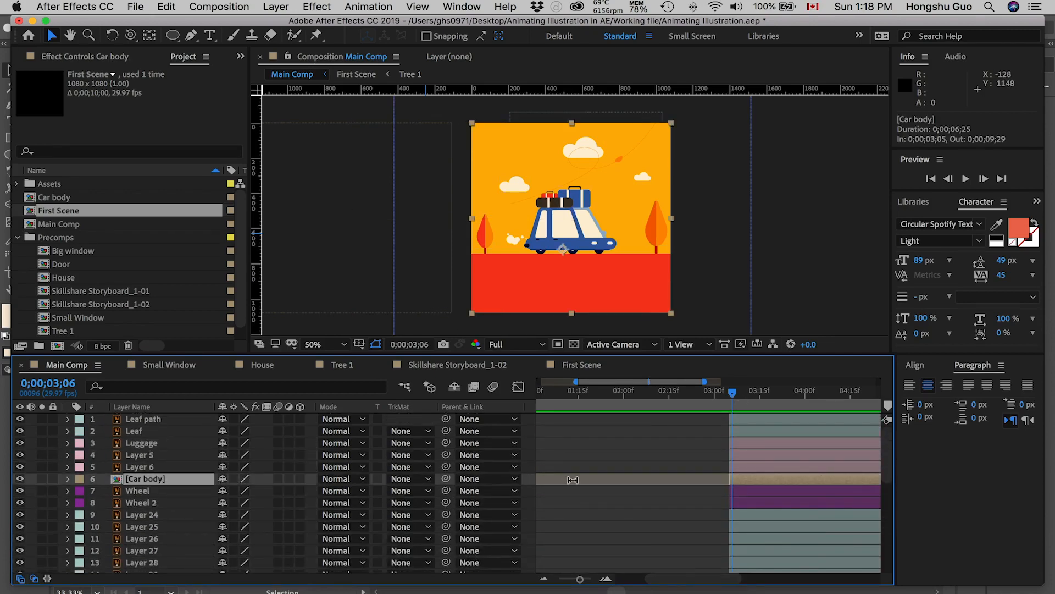
key(super+v)
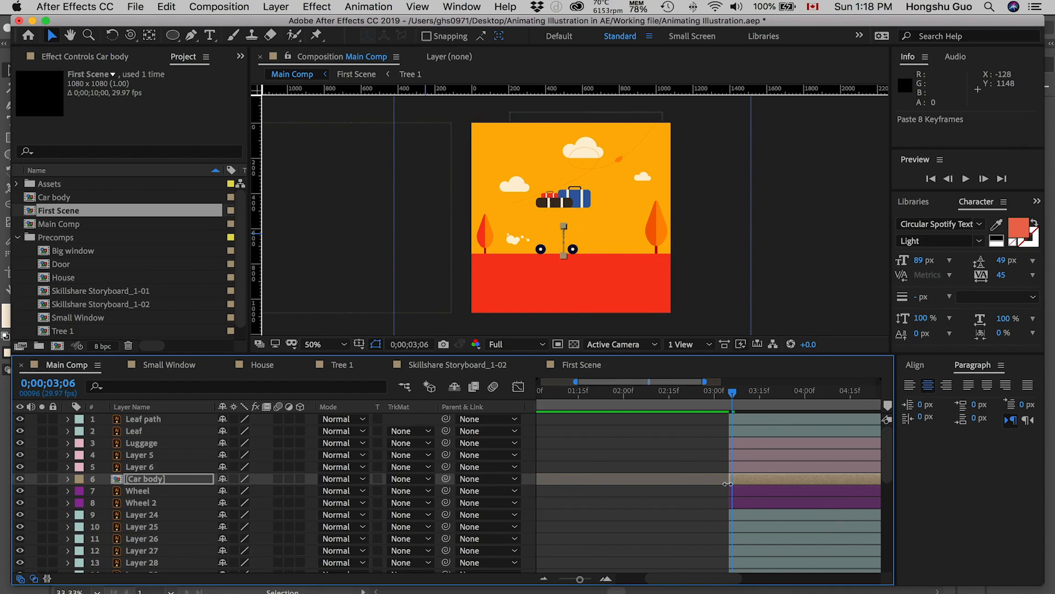
key(u)
- Play back and scrub through Car body's pasted animation up to 0;00;04;03
drag(743, 398, 826, 394)
key(space)
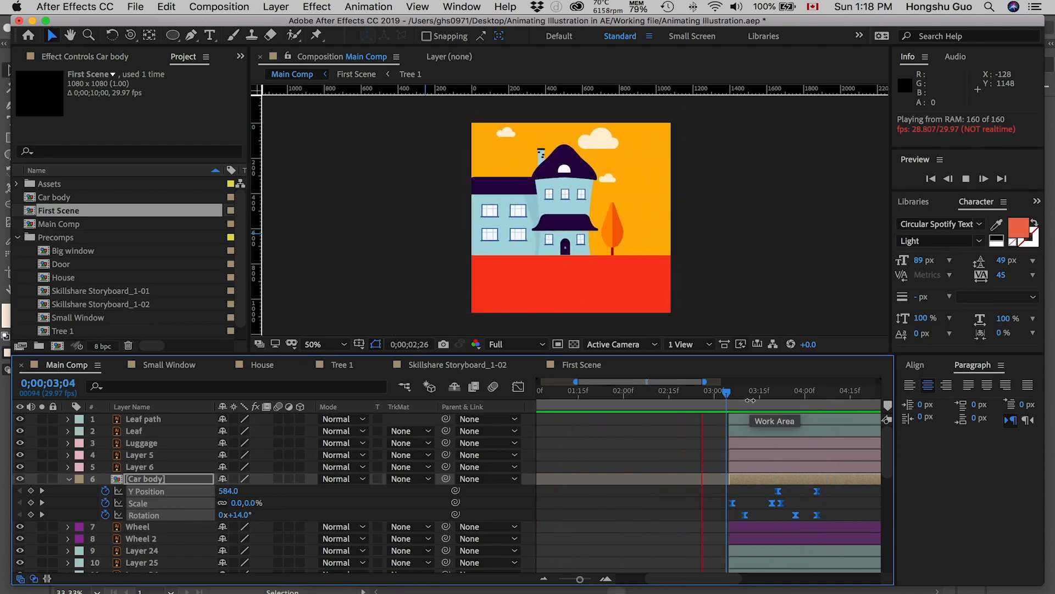
mouse_move(726, 392)
mouse_down()
mouse_move(802, 395)
mouse_move(564, 396)
mouse_move(740, 397)
mouse_up()
drag(744, 394, 790, 400)
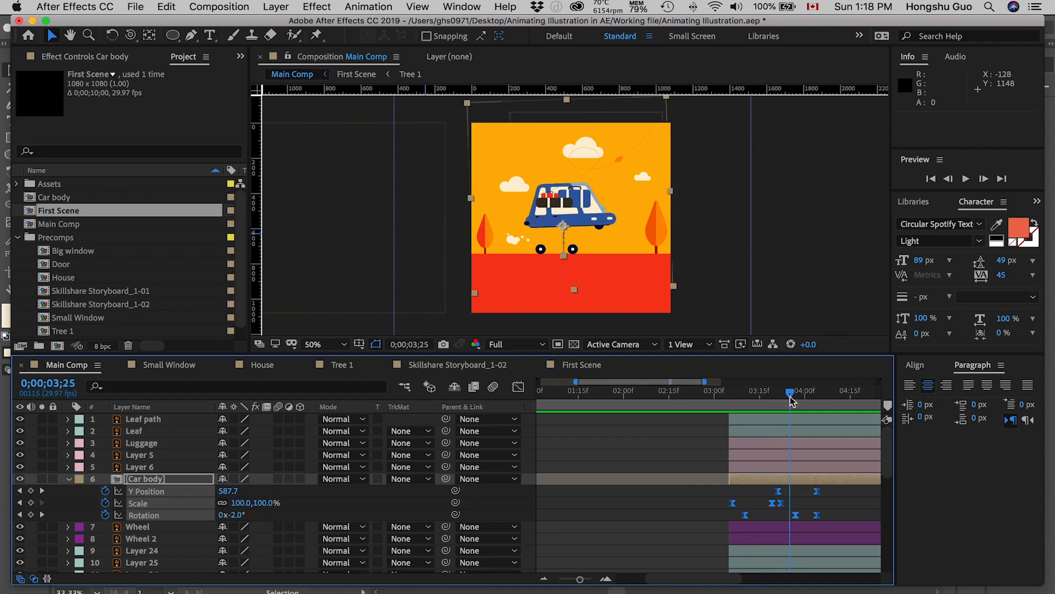
drag(790, 400, 816, 405)
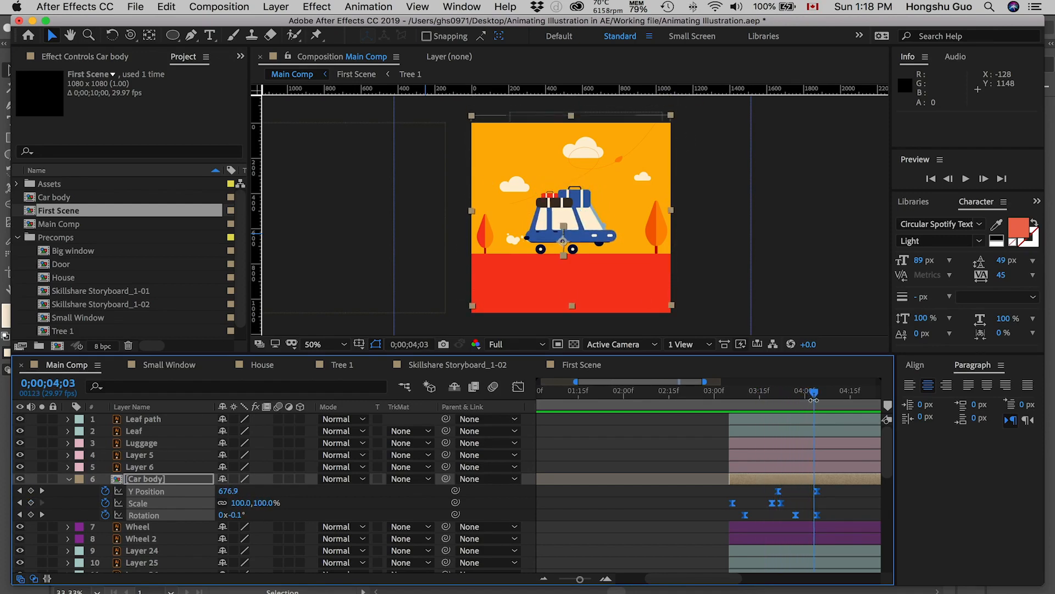
- Set Car body's Rotation keyframes to -14° at 0;00;03;10 and 2.5° at 0;00;03;27
click(845, 518)
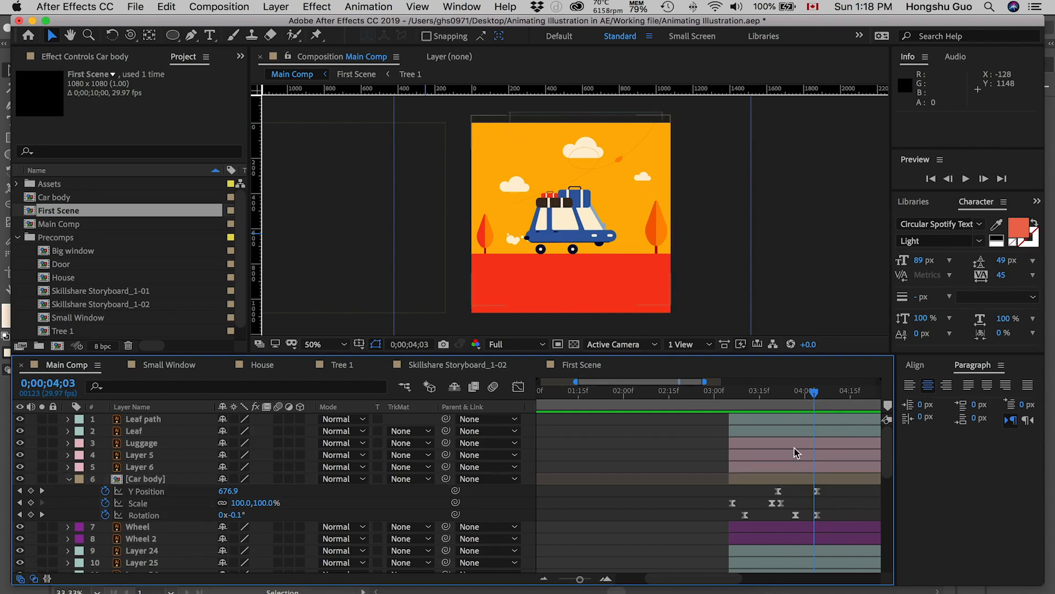
click(740, 393)
mouse_move(741, 394)
mouse_down()
mouse_move(759, 393)
mouse_move(752, 397)
mouse_up()
click(236, 516)
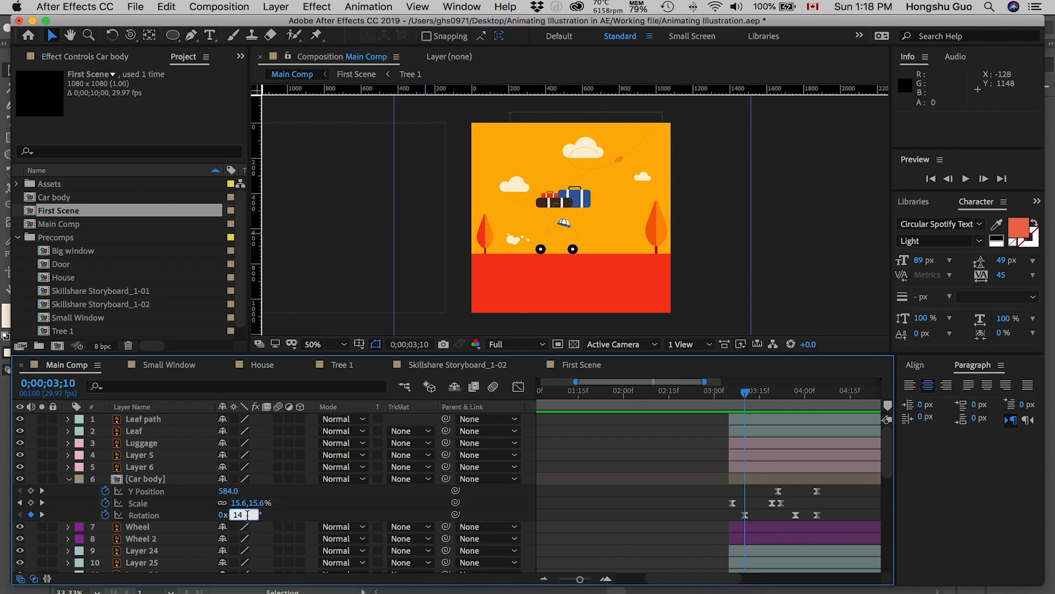
key(Return)
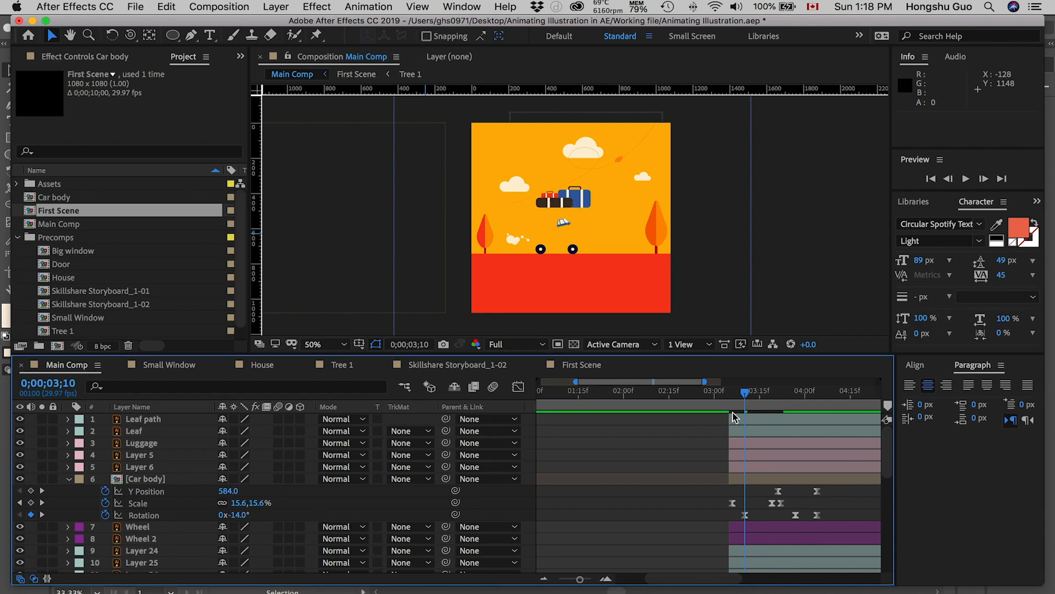
drag(746, 397, 797, 397)
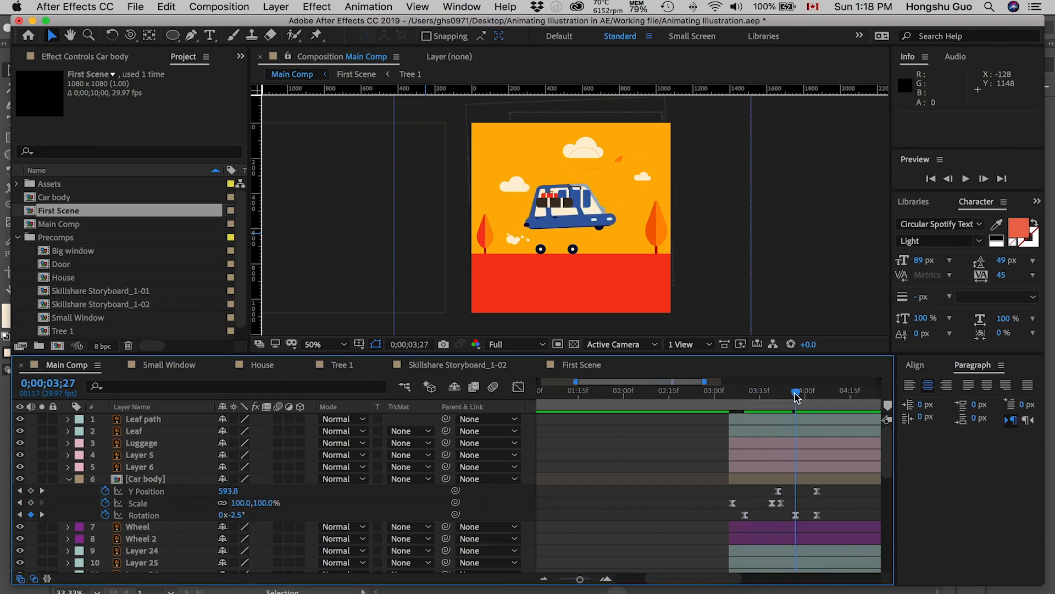
click(238, 515)
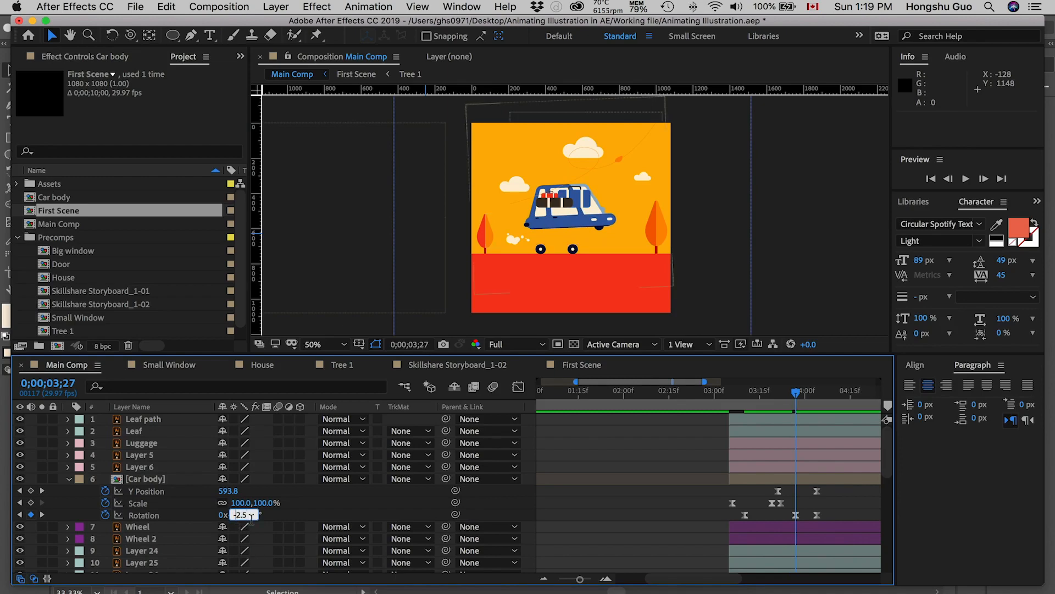
key(Return)
- Set Car body's Y Position keyframe at 0;00;04;04 to 721
drag(797, 393, 829, 397)
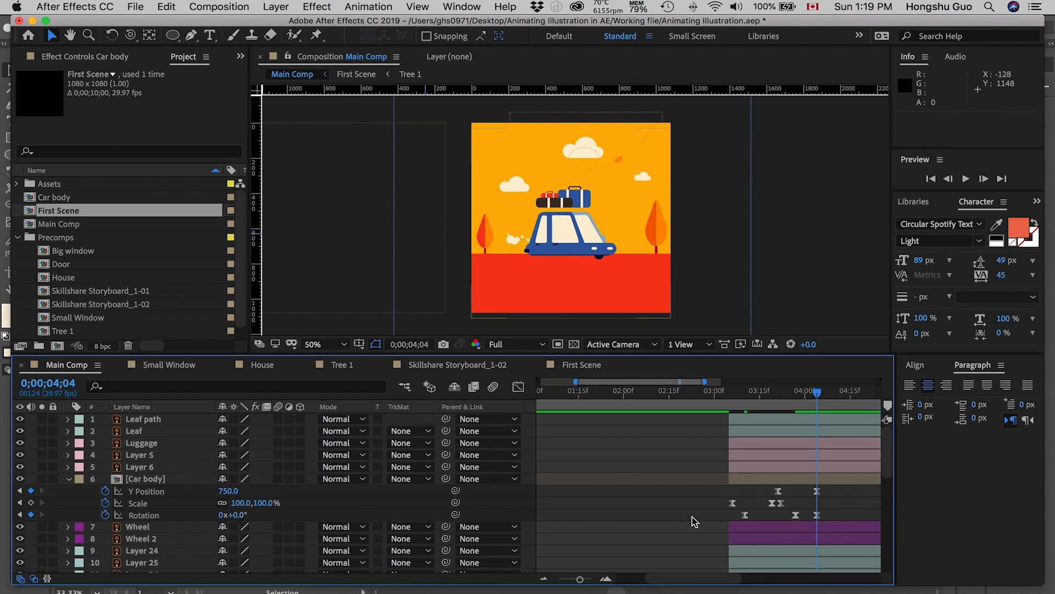
click(229, 491)
text(706)
key(Return)
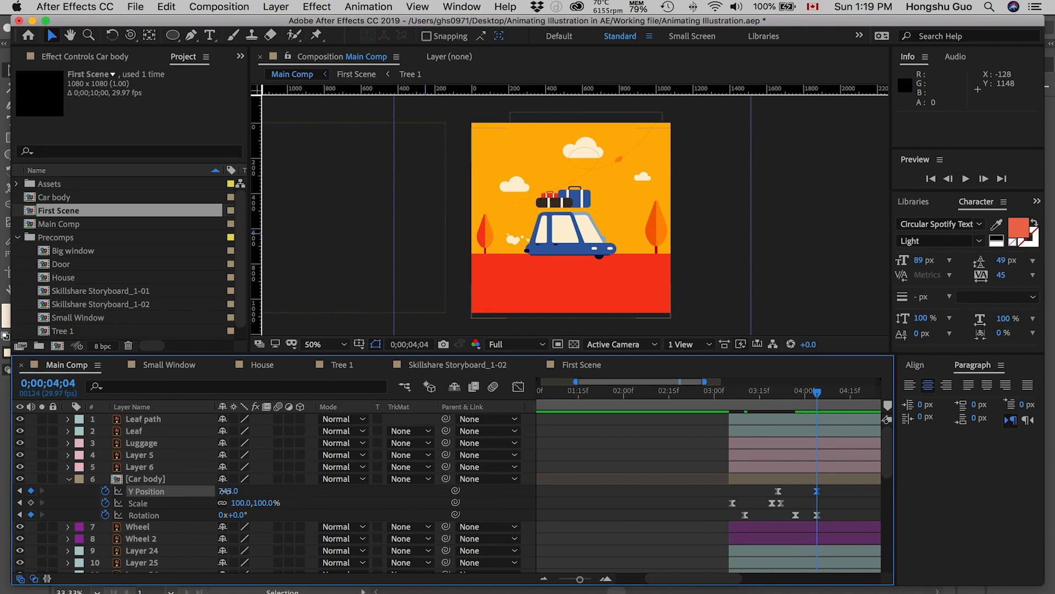
drag(202, 493, 209, 492)
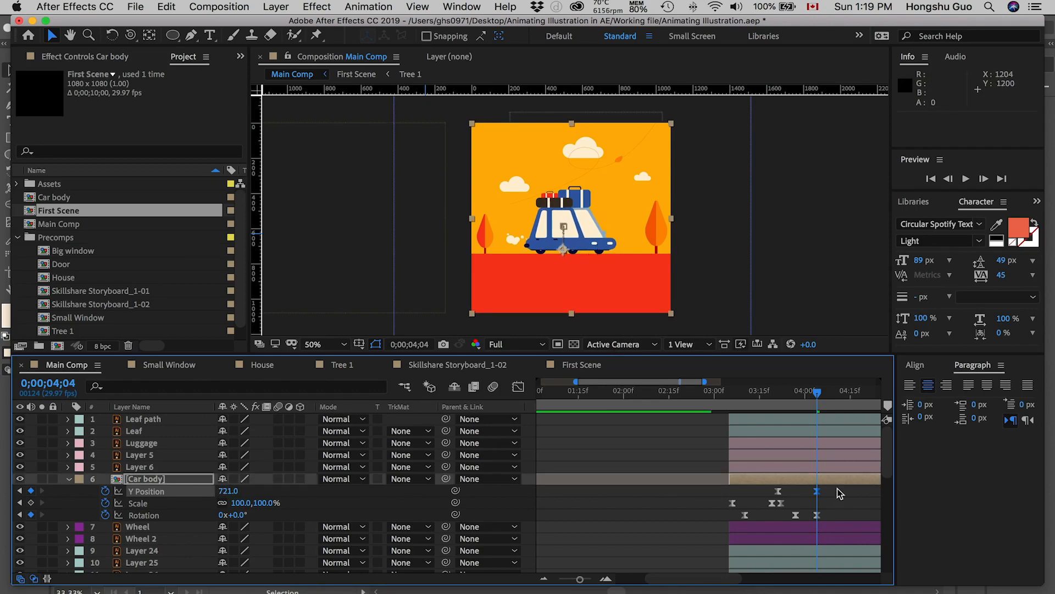
click(795, 503)
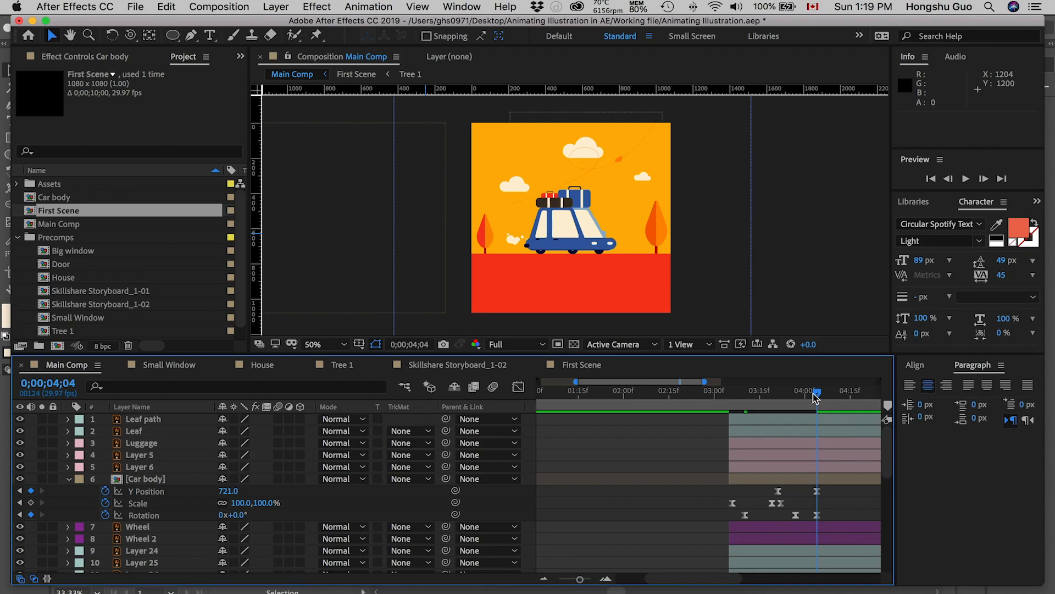
- Set Car body's Rotation to 4.5° at 0;00;03;27 and add a -1.5° Rotation keyframe at 0;00;04;02
mouse_move(811, 397)
mouse_down()
mouse_move(707, 403)
mouse_move(808, 390)
mouse_move(796, 391)
mouse_up()
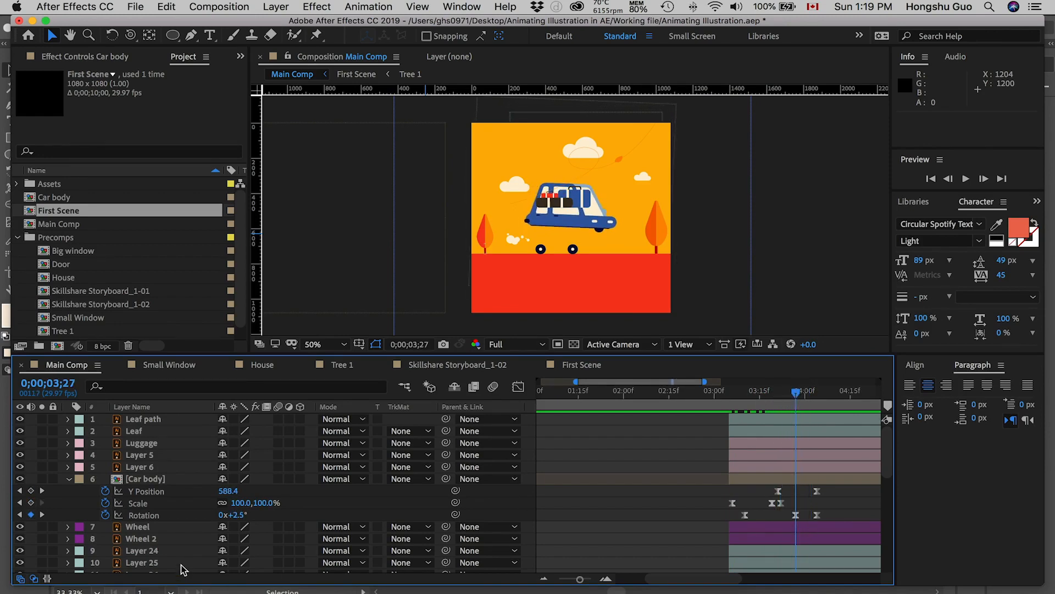
click(239, 515)
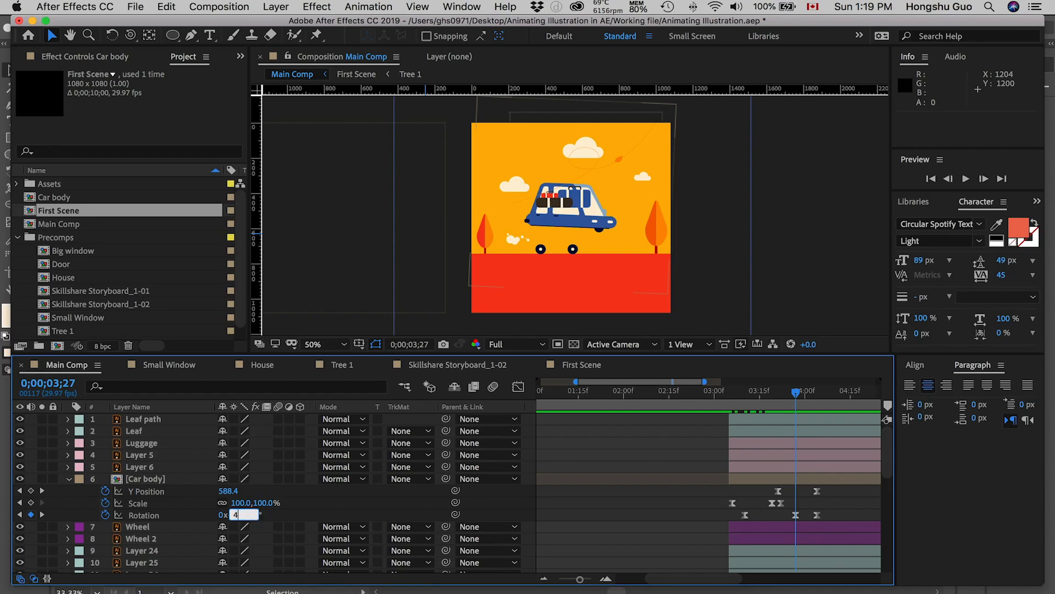
key(Return)
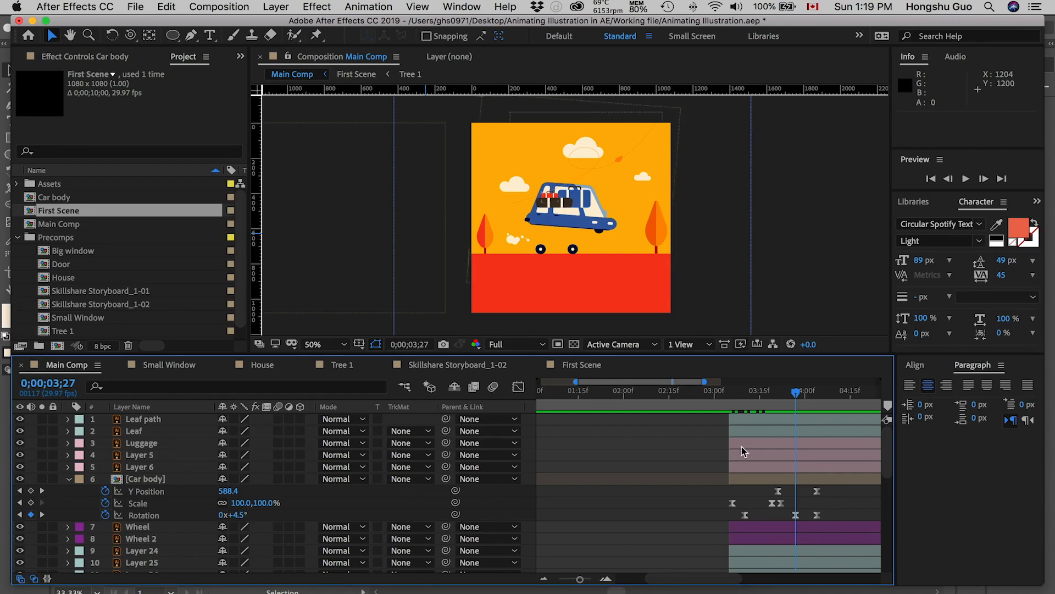
drag(797, 395, 813, 395)
click(237, 514)
text(-1.5)
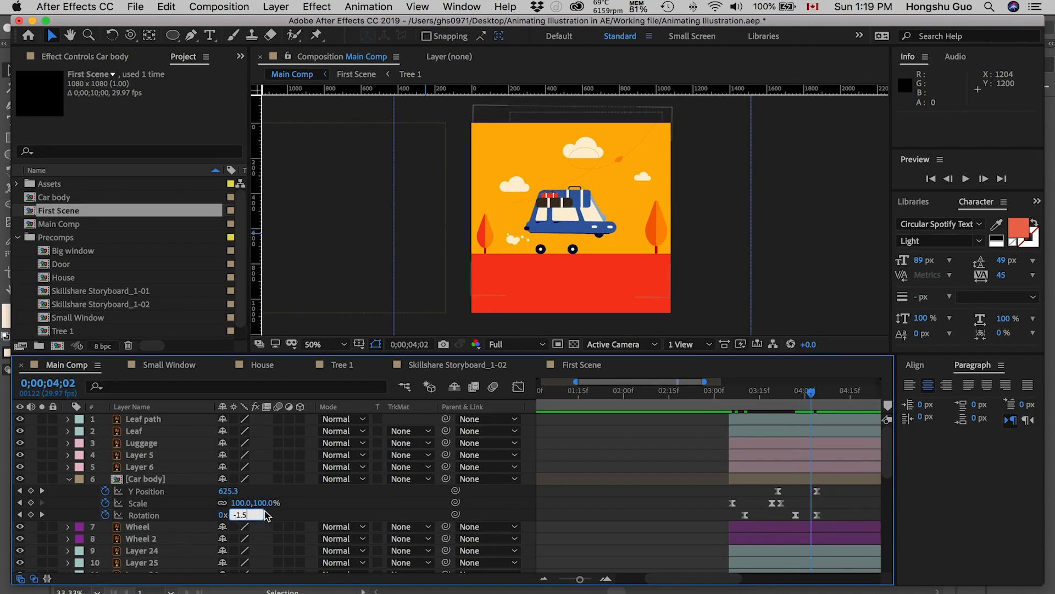
key(Return)
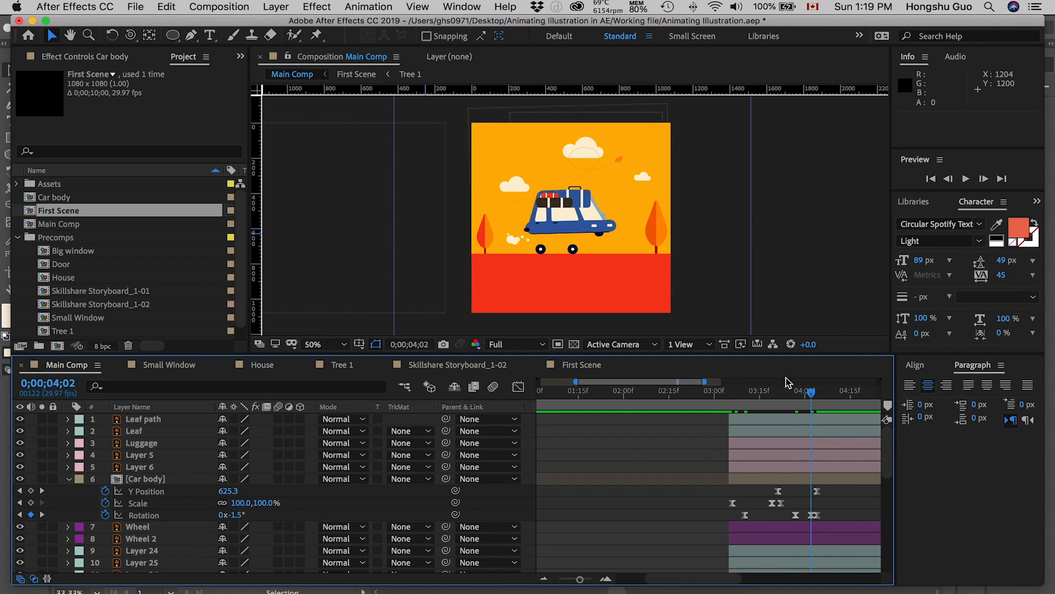
- Move Car body's last Y Position and Rotation keyframes about two frames later and play back the bounce from 0;00;03;18
drag(817, 515, 823, 496)
drag(811, 391, 790, 400)
click(768, 391)
key(space)
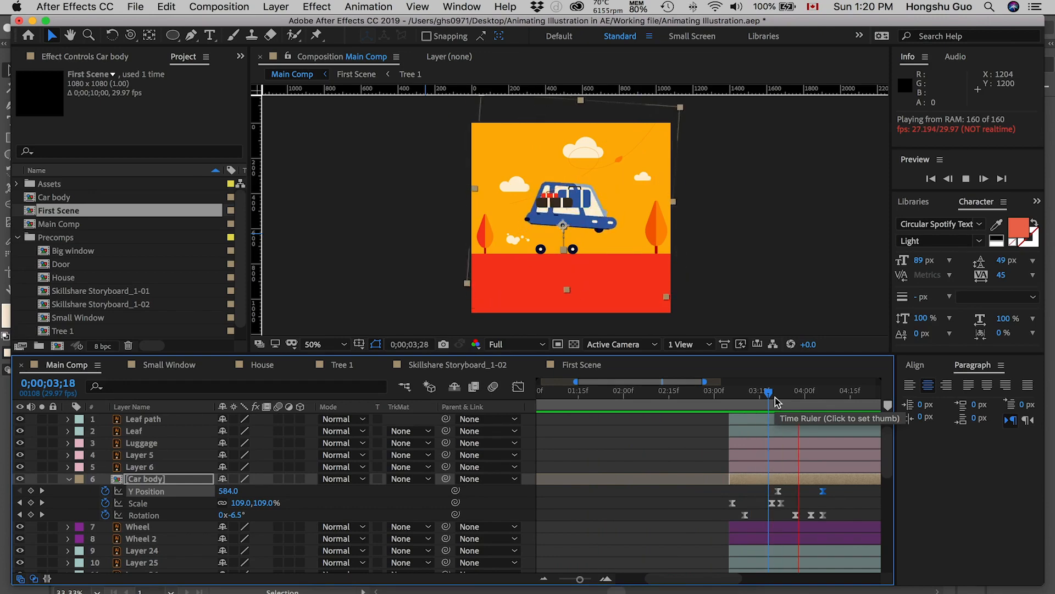
key(space)
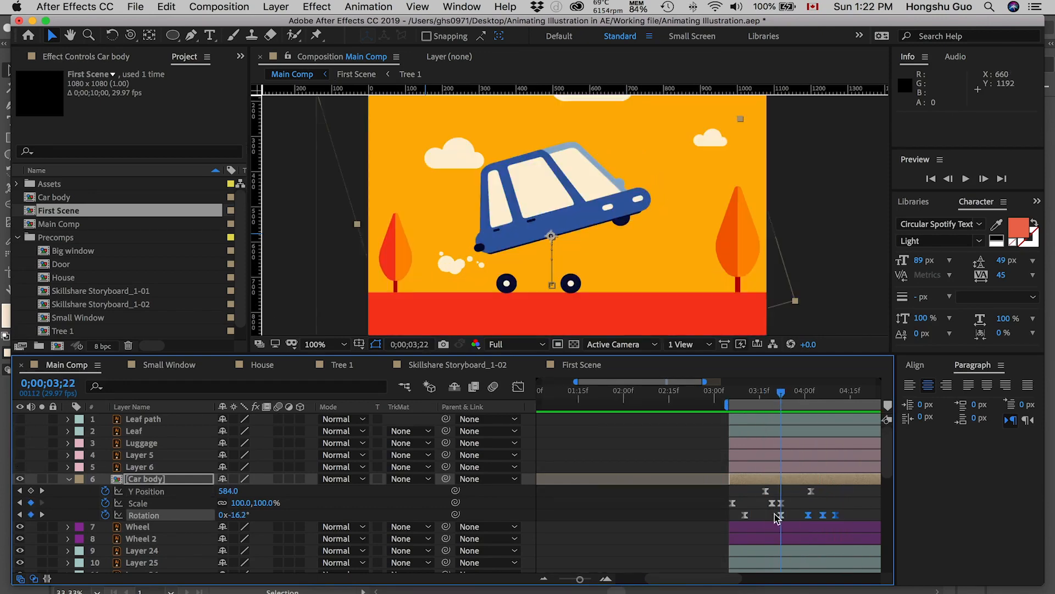
- Delete all of Car body's Rotation keyframes after the one at 0;00;03;10 and preview the pop-in from there
drag(870, 513, 711, 520)
key(Delete)
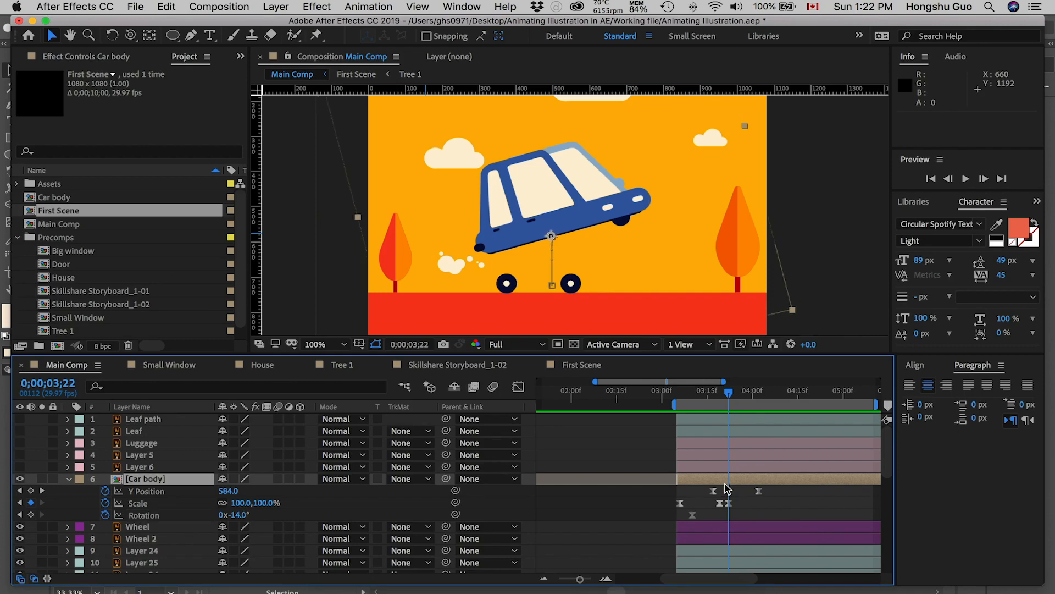
drag(686, 397, 693, 396)
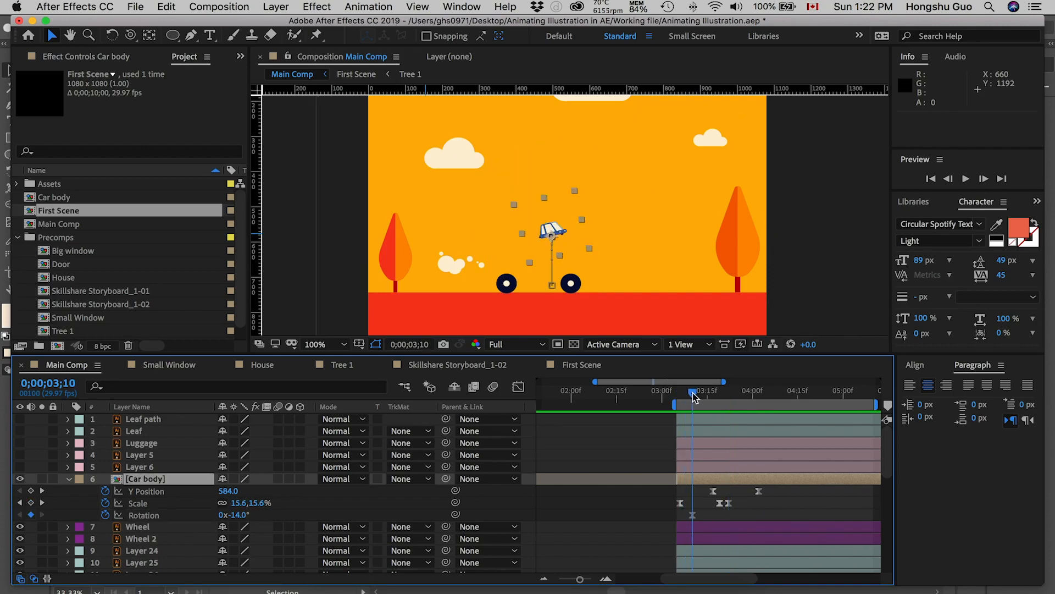
key(space)
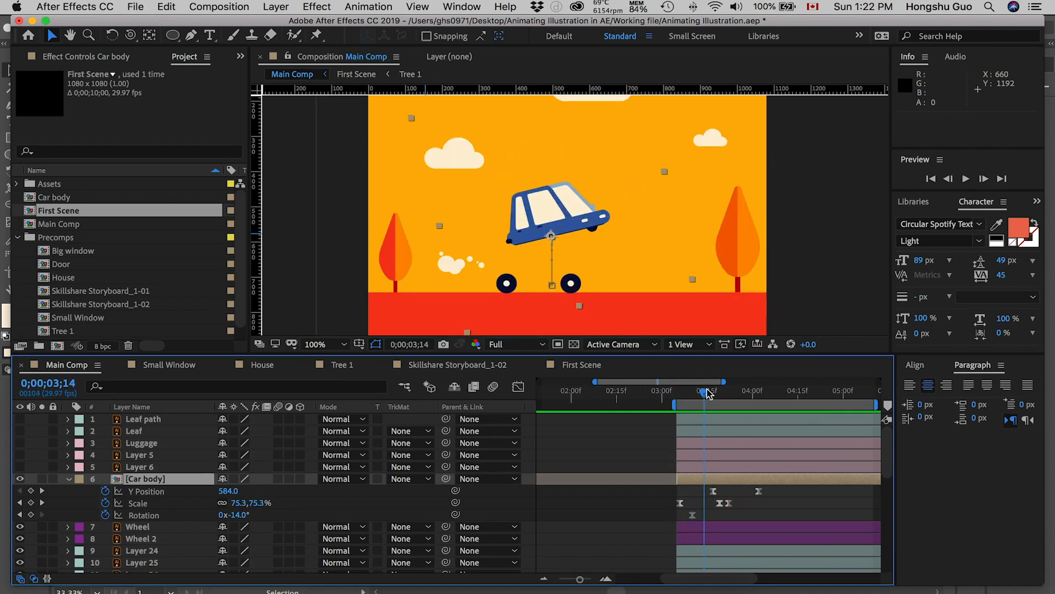
key(space)
- Add Rotation keyframes to Car body of 4° at 0;00;04;00 and -1° at 0;00;04;03
drag(721, 391, 754, 390)
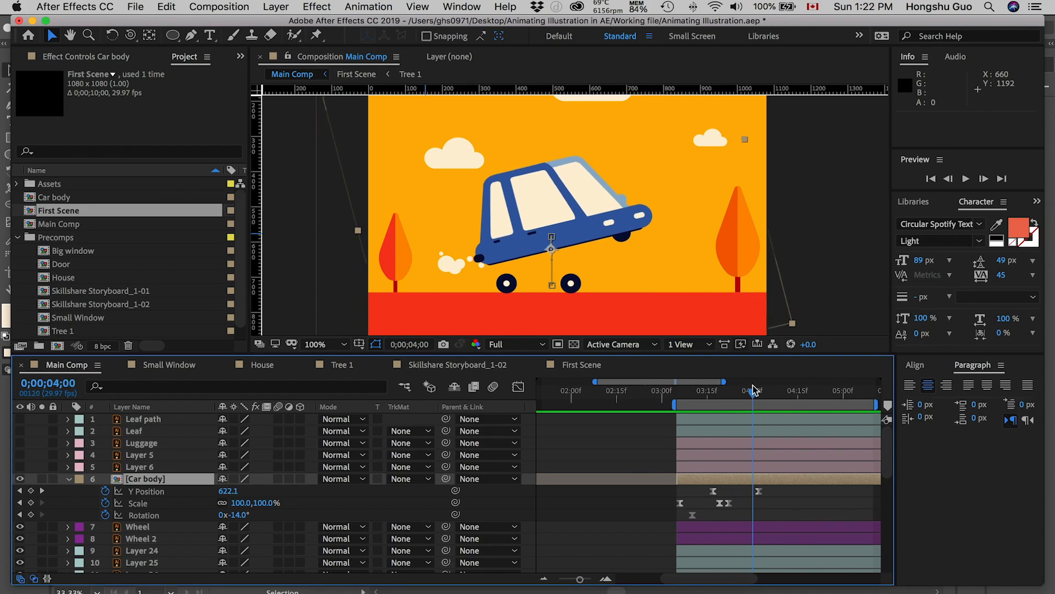
drag(243, 517, 251, 514)
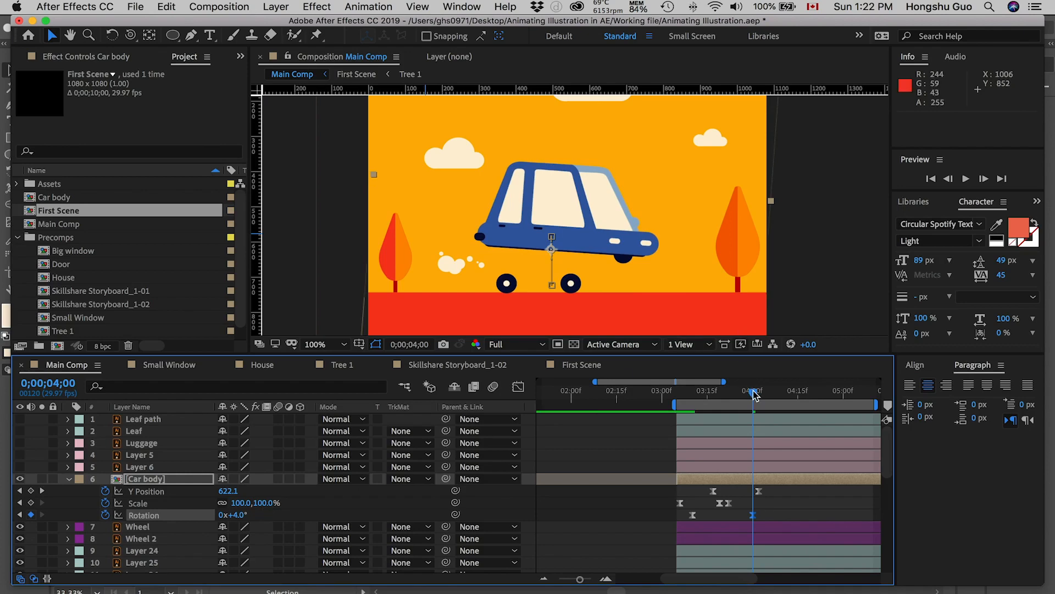
drag(756, 394, 763, 394)
click(240, 516)
text(-1)
key(Return)
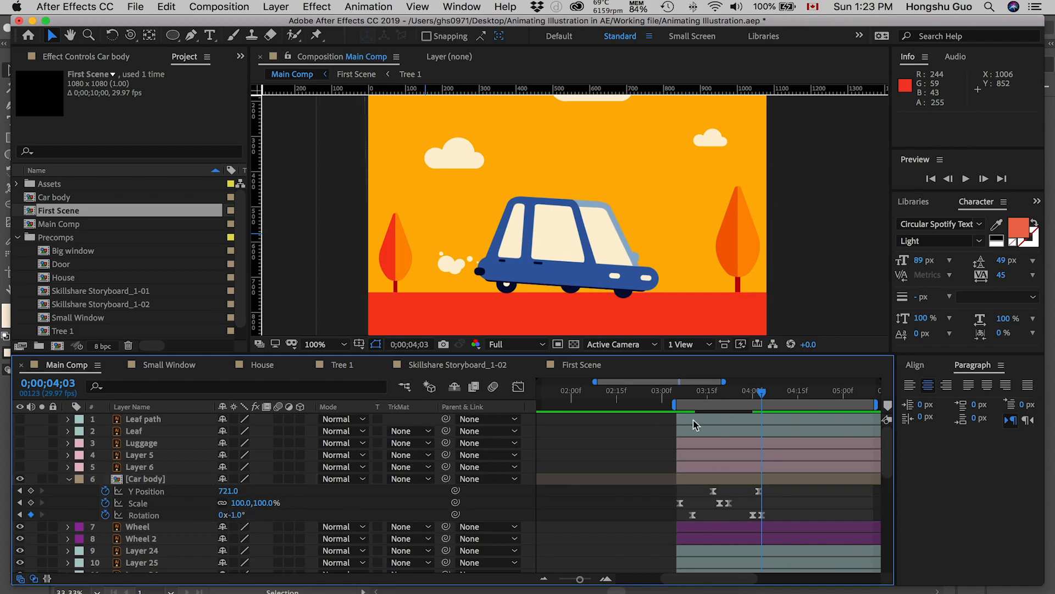
- Add a 0° Rotation keyframe to Car body at 0;00;04;06
mouse_move(765, 394)
mouse_down()
mouse_move(775, 394)
mouse_move(759, 393)
mouse_up()
click(233, 516)
text(0.5)
key(Return)
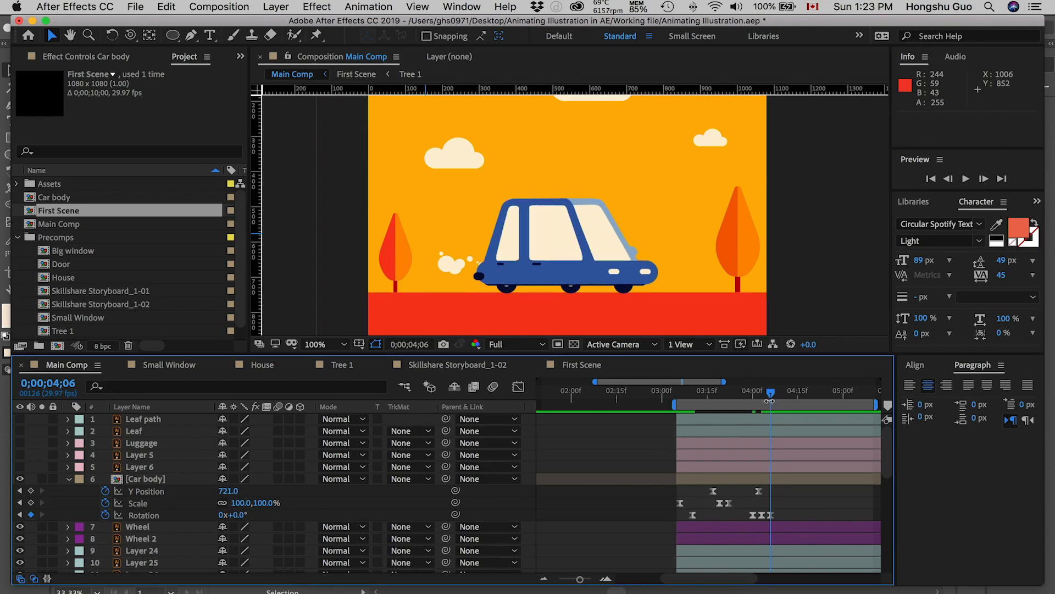
- Play back and scrub through the car body's rotation and landing up to 0;00;04;08
key(space)
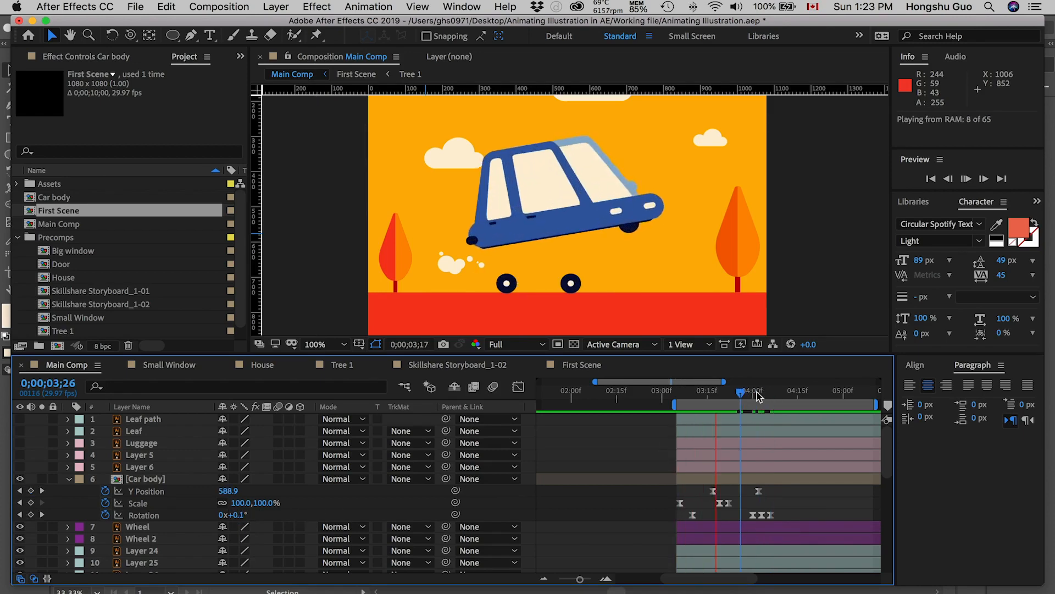
drag(758, 394, 685, 391)
key(space)
drag(687, 391, 746, 385)
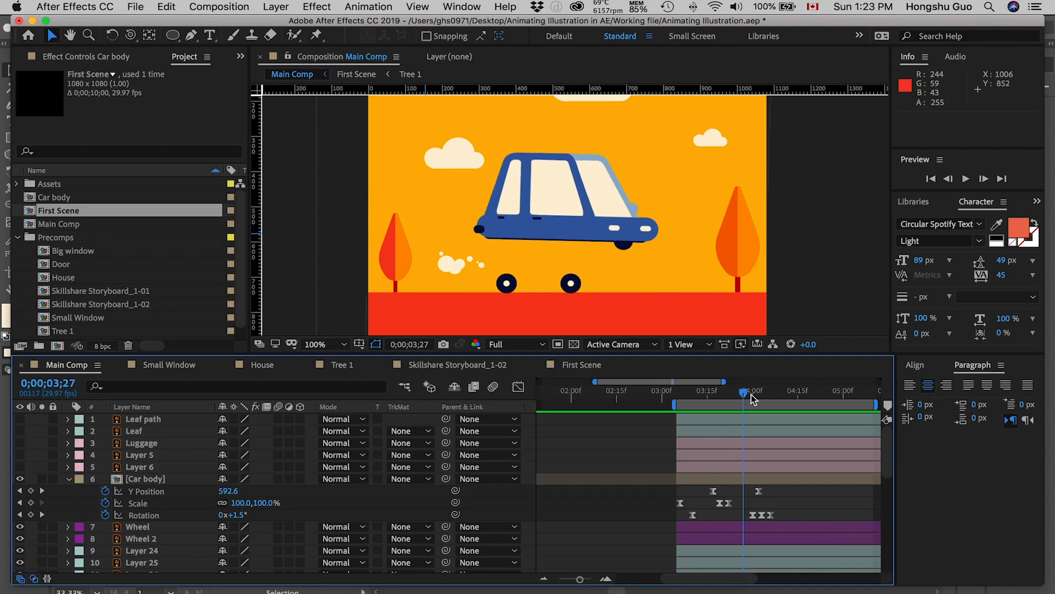
drag(747, 399, 780, 391)
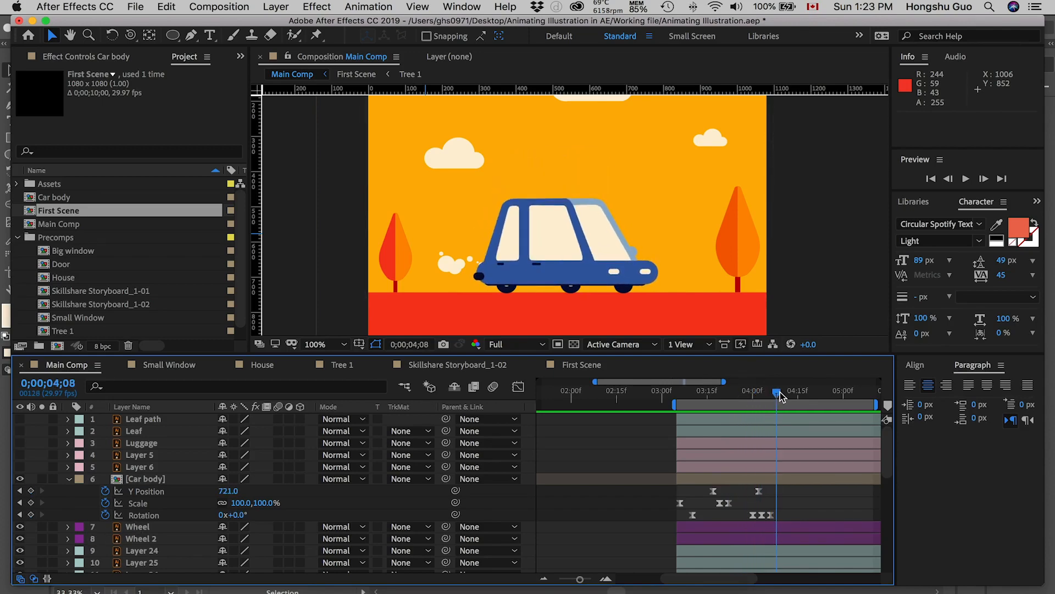
- Move the Car body layer below Wheel 2 and parent Wheel and Wheel 2 to Car body
drag(147, 479, 155, 546)
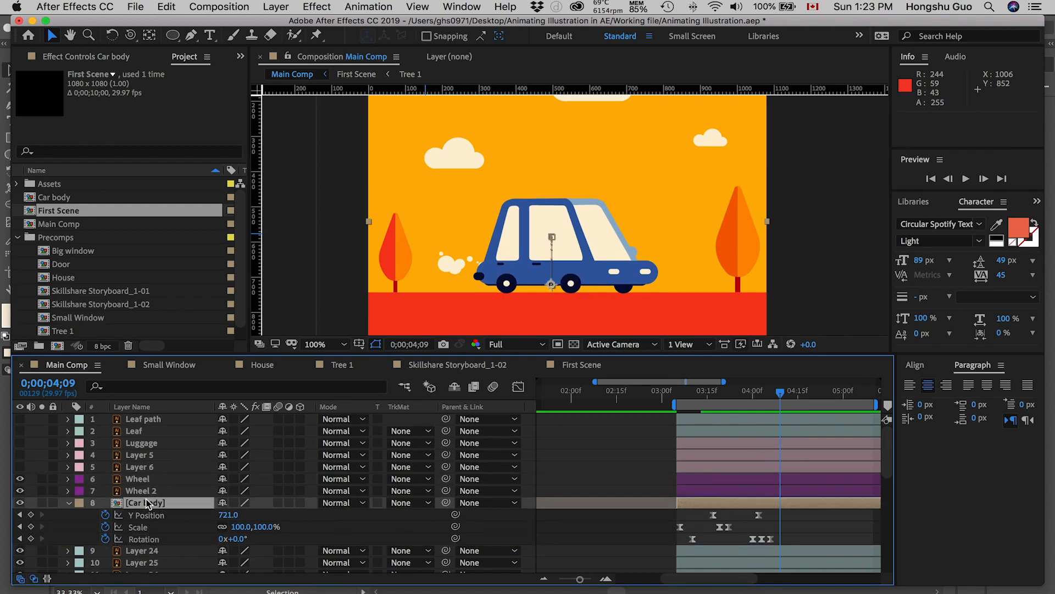
click(144, 491)
shift+click(142, 482)
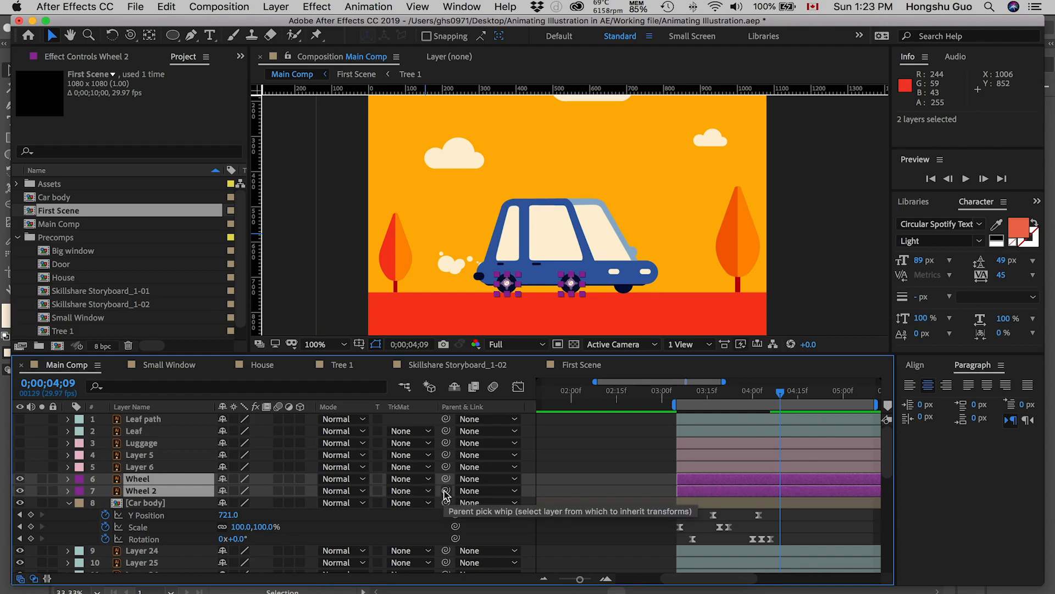
drag(446, 490, 175, 506)
click(465, 527)
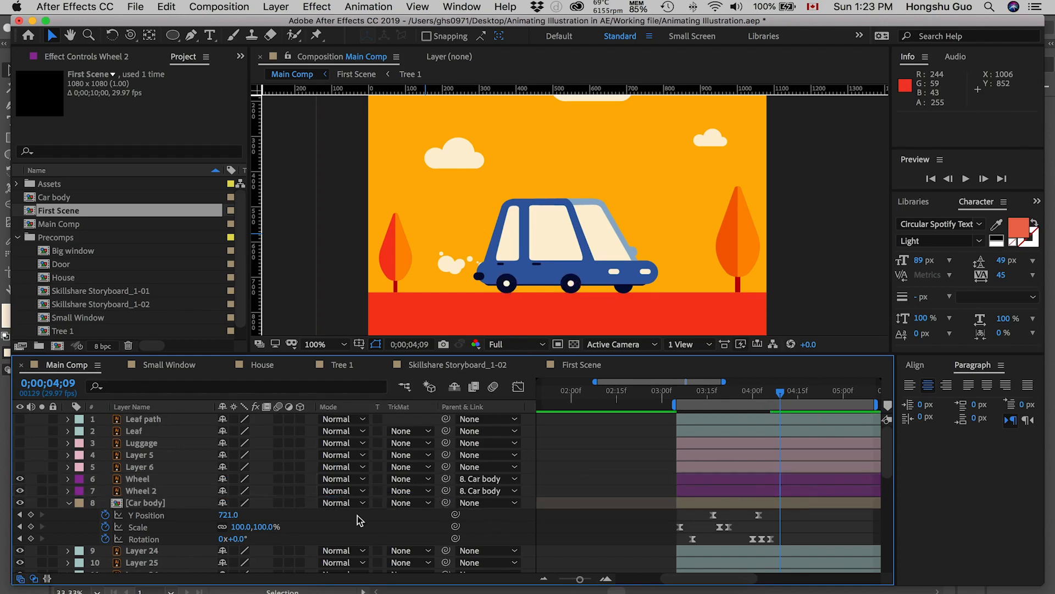
- Copy Car body's Scale keyframes and paste them onto Wheel and Wheel 2 at 0;00;03;05
click(158, 490)
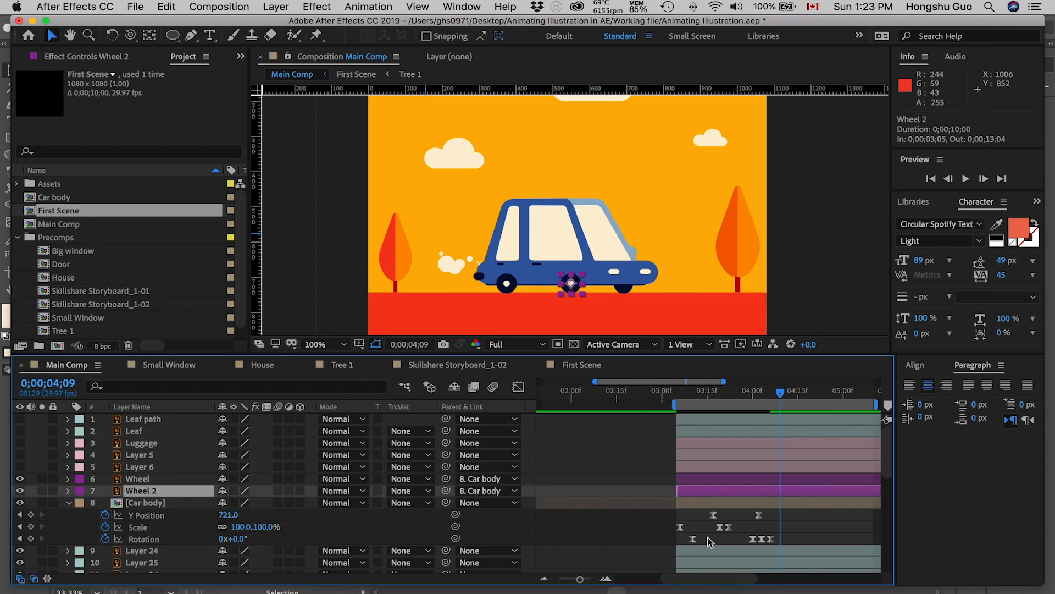
drag(746, 530, 675, 521)
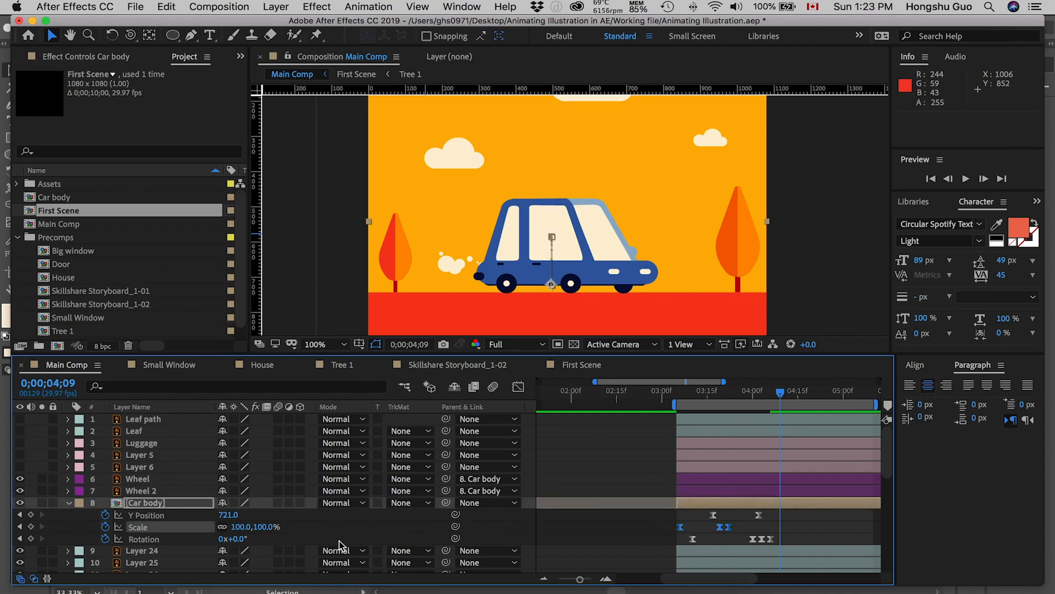
click(154, 478)
shift+click(153, 491)
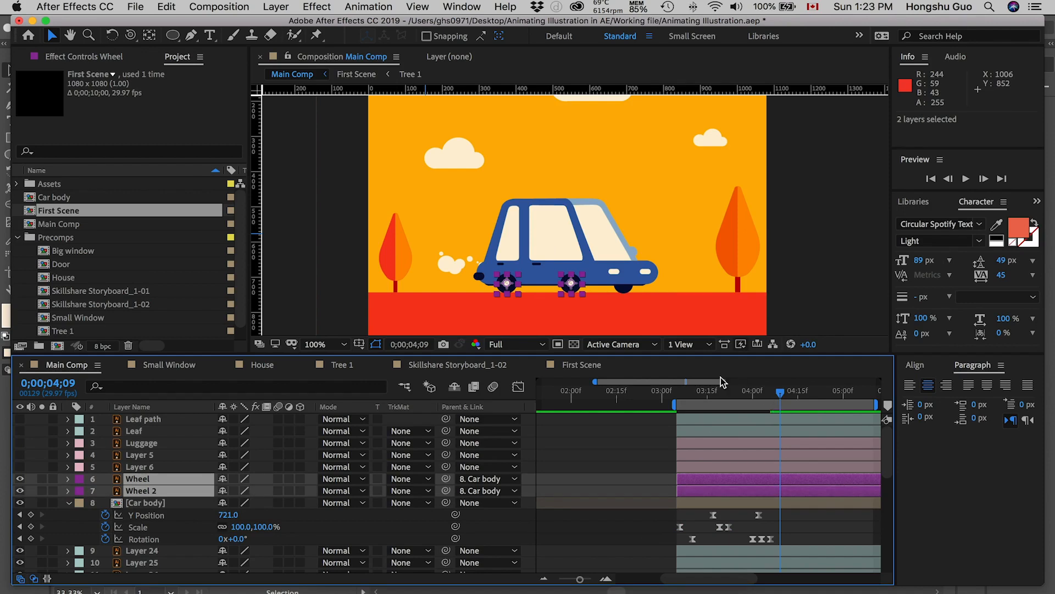
drag(688, 393, 678, 394)
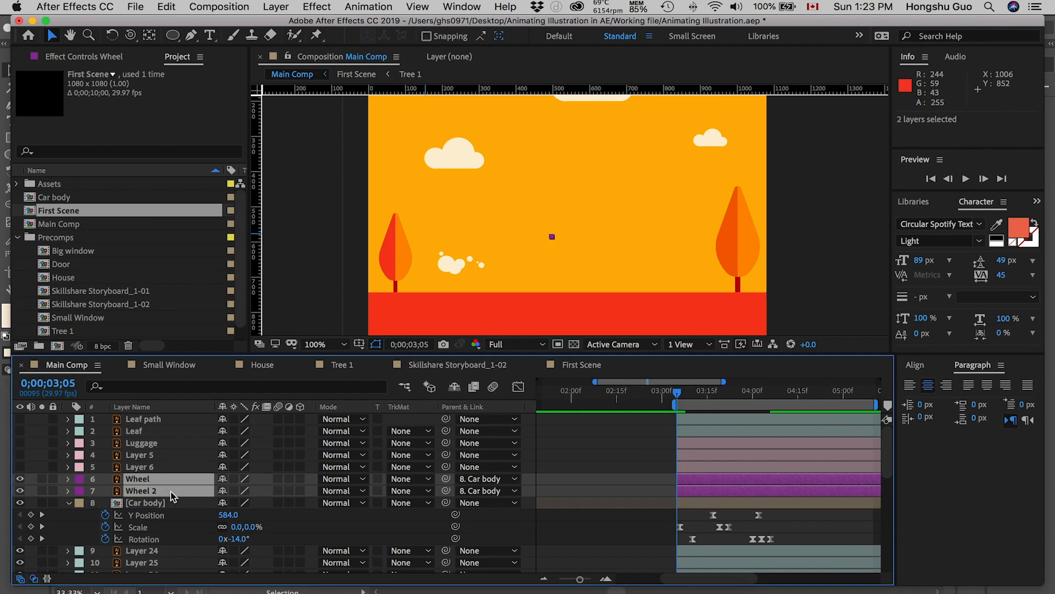
key(ctrl+v)
- Scrub through the pop-in to check how the wheels follow the car body
drag(685, 394, 736, 387)
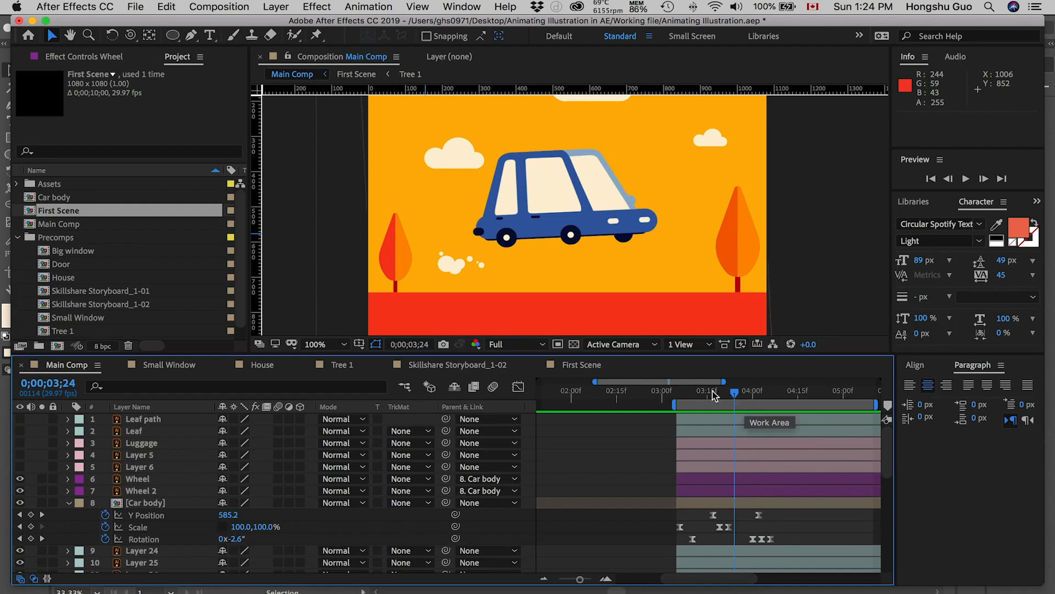
click(689, 401)
drag(689, 401, 702, 398)
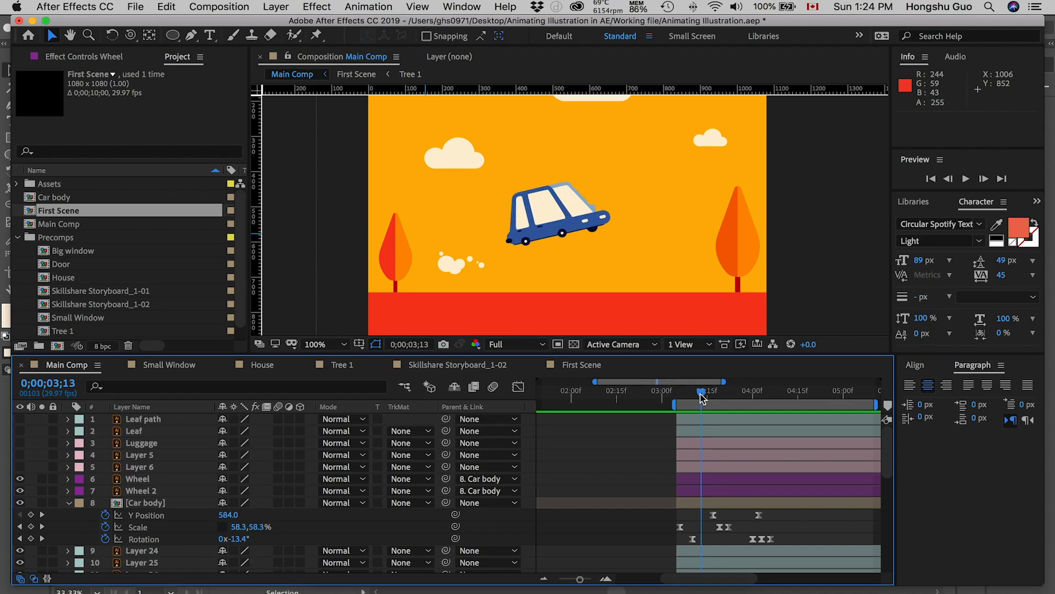
mouse_move(702, 395)
mouse_down()
mouse_move(686, 396)
mouse_move(708, 391)
mouse_up()
- Add unlinked Scale keyframes to Car body of 100, 111% at 0;00;03;28 and 106, 91% at 0;00;04;03
drag(731, 390, 747, 392)
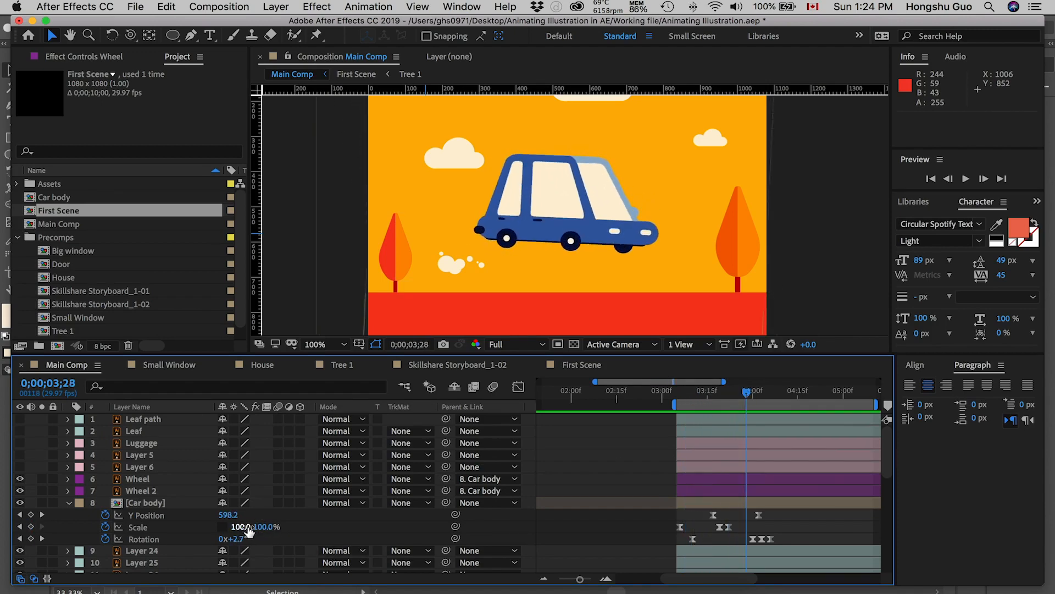
drag(242, 529, 254, 531)
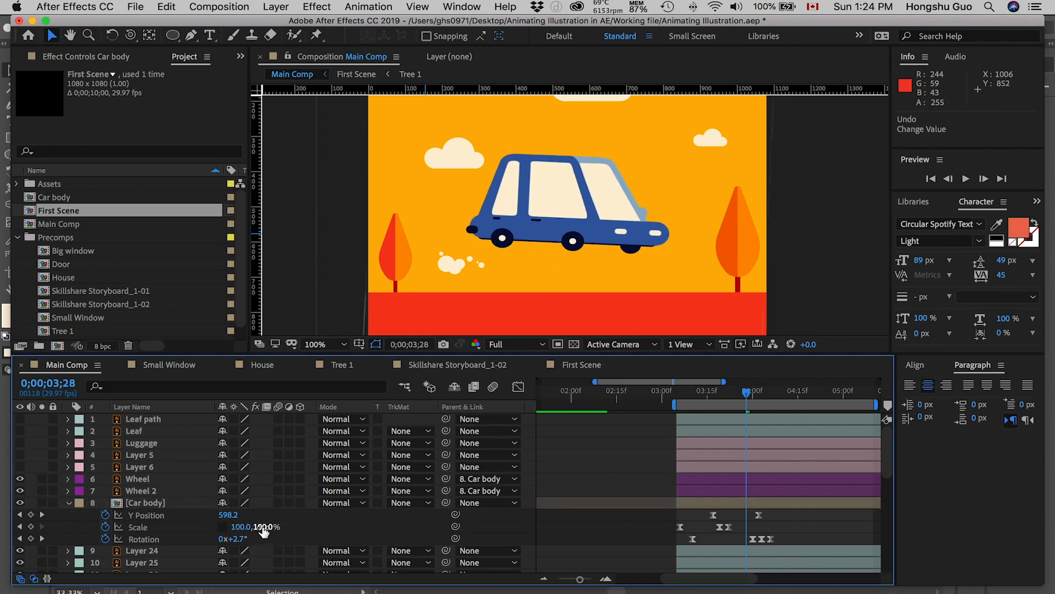
key(super+z)
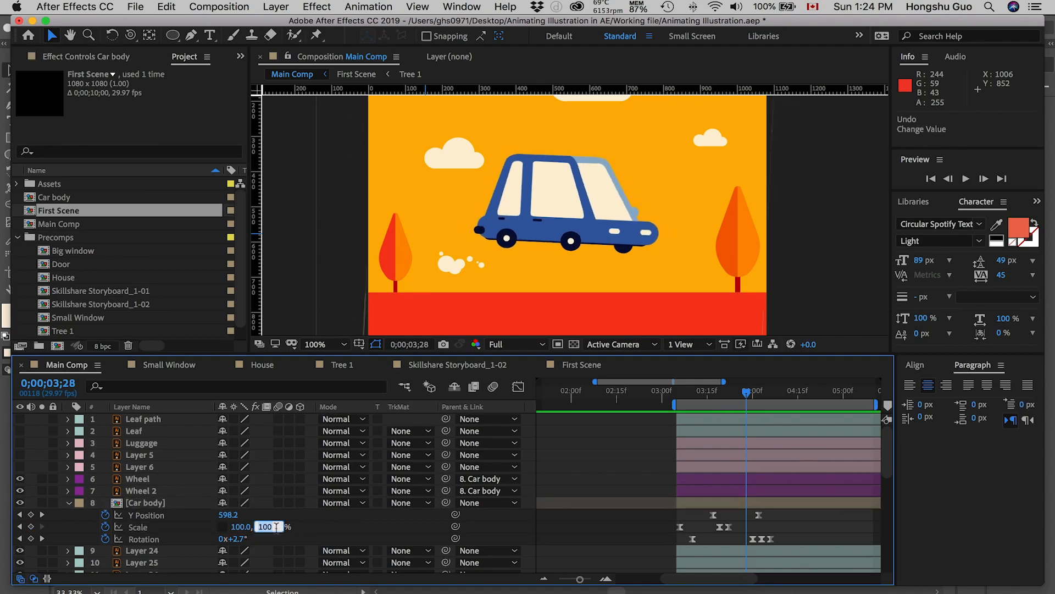
drag(255, 527, 768, 446)
drag(754, 399, 763, 396)
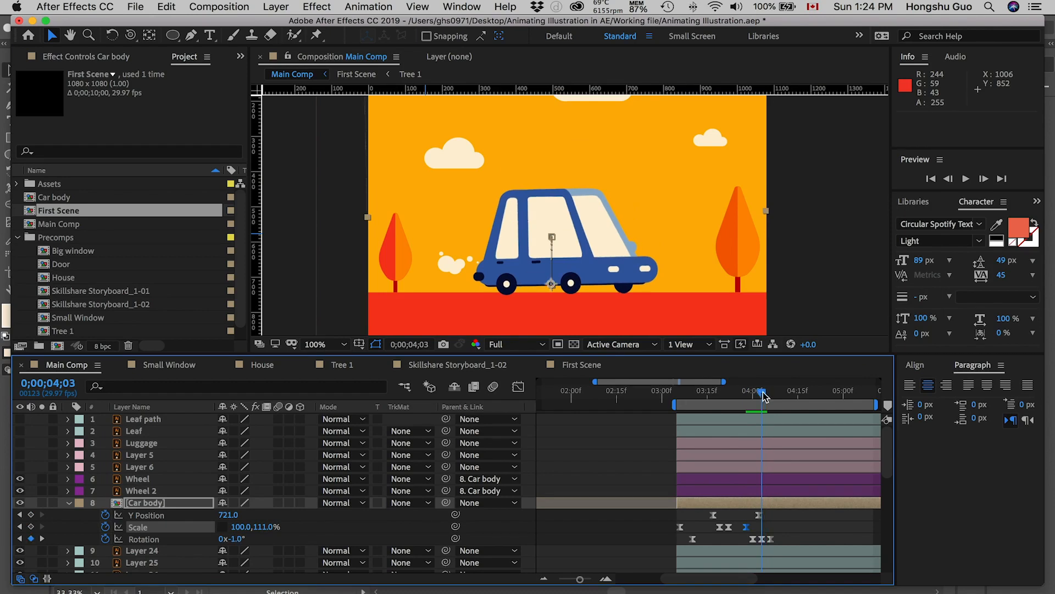
mouse_move(267, 527)
mouse_down()
mouse_move(238, 527)
mouse_move(251, 526)
mouse_up()
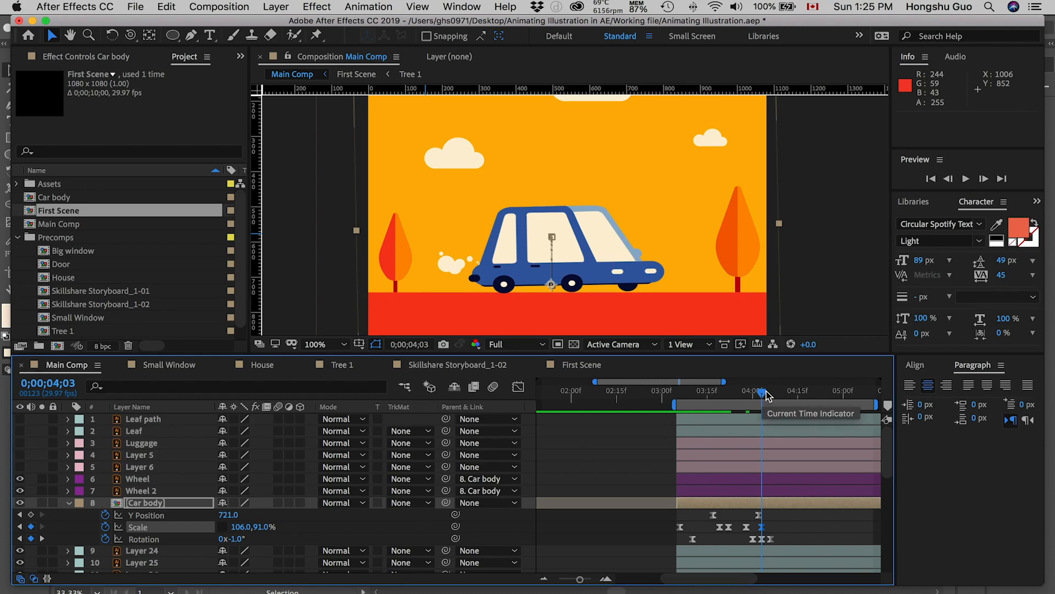
- Add a Scale keyframe to Car body at 0;00;04;06 by changing its vertical scale
drag(763, 397, 773, 397)
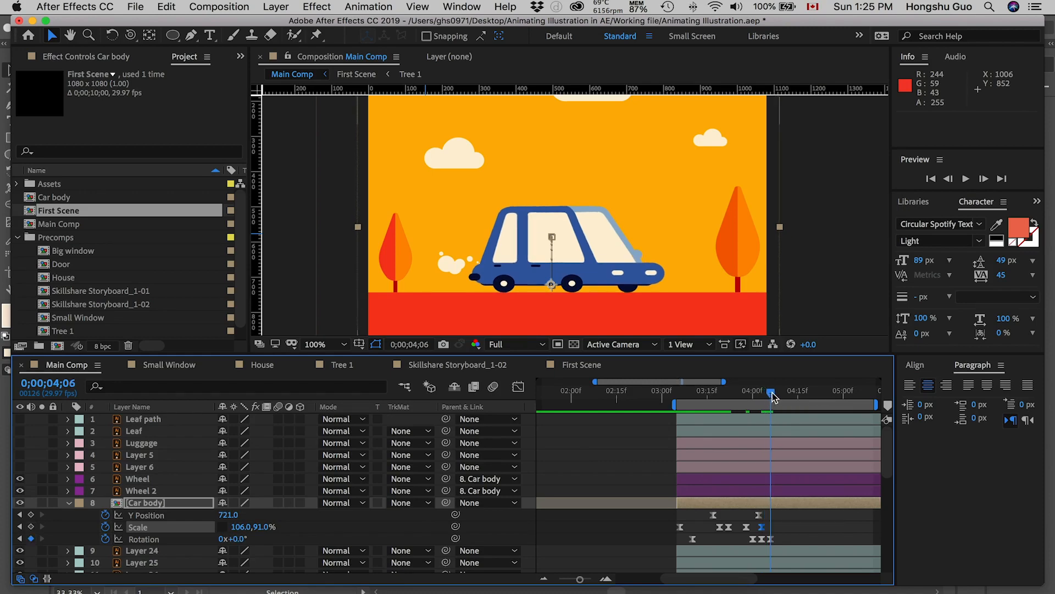
click(264, 526)
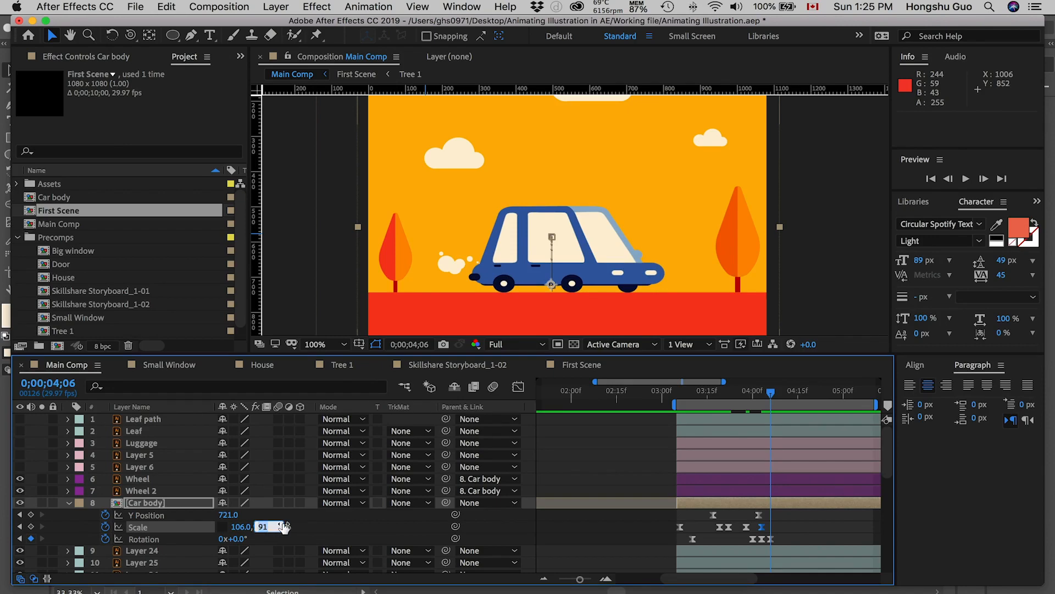
text(1)
click(336, 526)
- Add a Scale keyframe of 100, 100% to Car body at 0;00;04;08
drag(777, 395, 777, 394)
click(263, 527)
text(100)
click(243, 526)
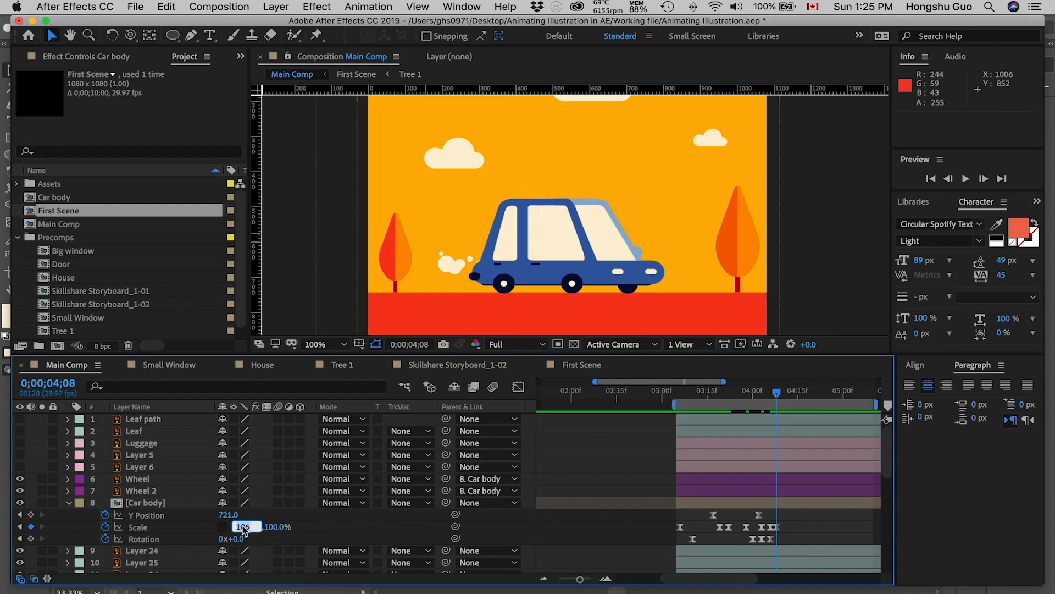
text(100)
click(332, 523)
- Set the horizontal scale of Car body's Scale keyframe at 0;00;03;22 to 107%, keeping the vertical scale at 100%
click(729, 391)
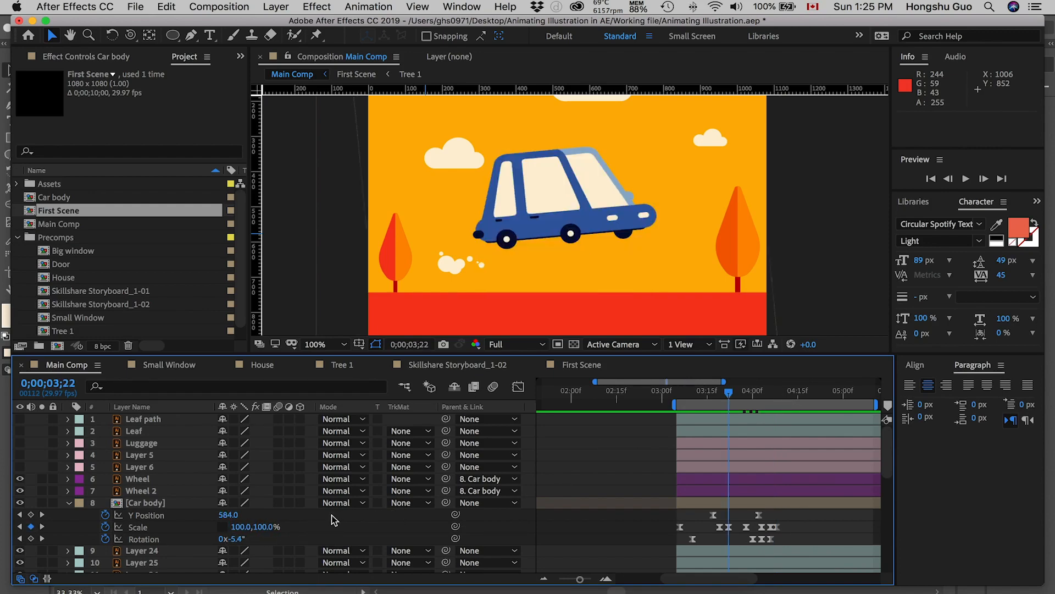
drag(265, 526, 268, 527)
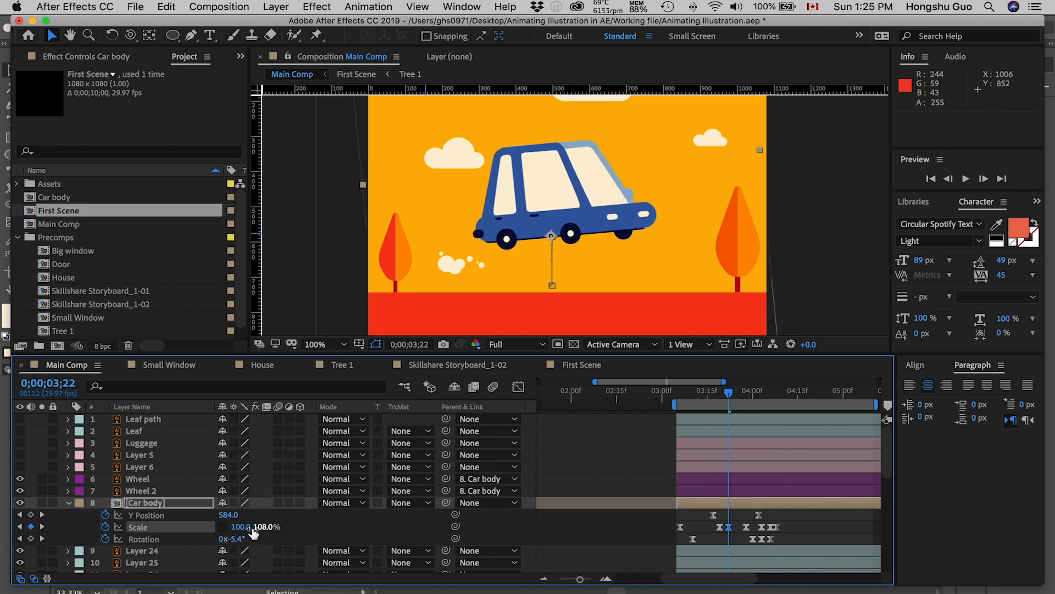
key(super+z)
drag(251, 527, 251, 527)
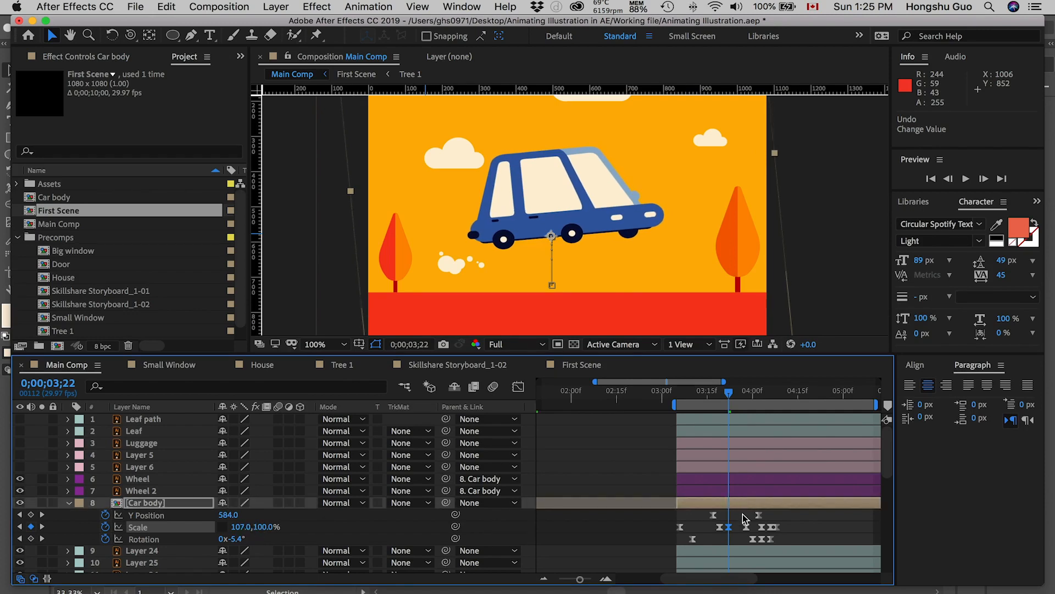
- Move Car body's Scale keyframe from 0;00;03;28 to about 0;00;04;02
drag(729, 393, 760, 389)
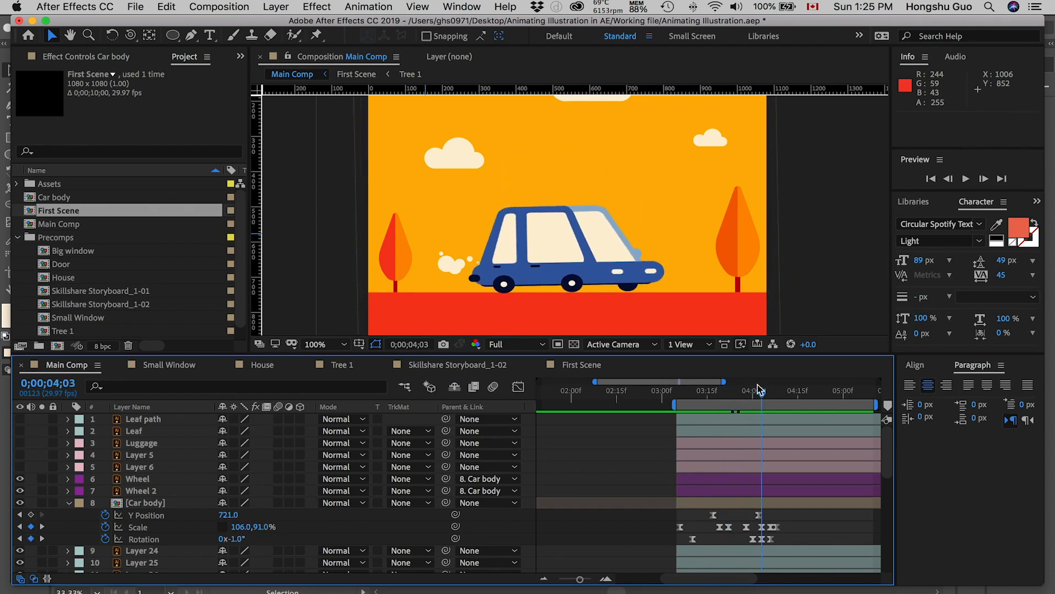
mouse_move(751, 388)
mouse_down()
mouse_move(737, 394)
mouse_move(754, 397)
mouse_up()
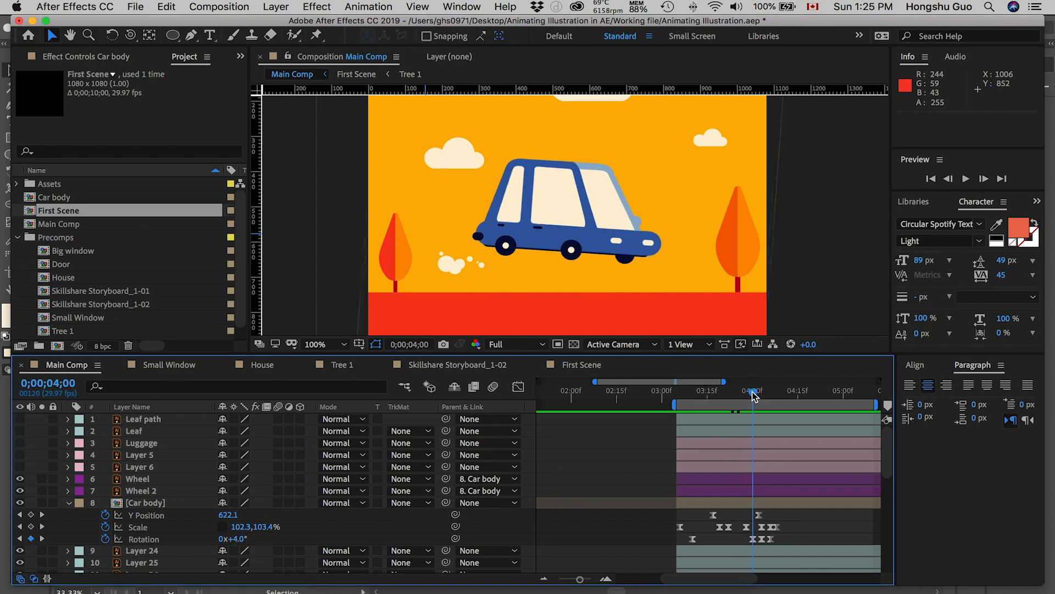
drag(746, 527, 756, 528)
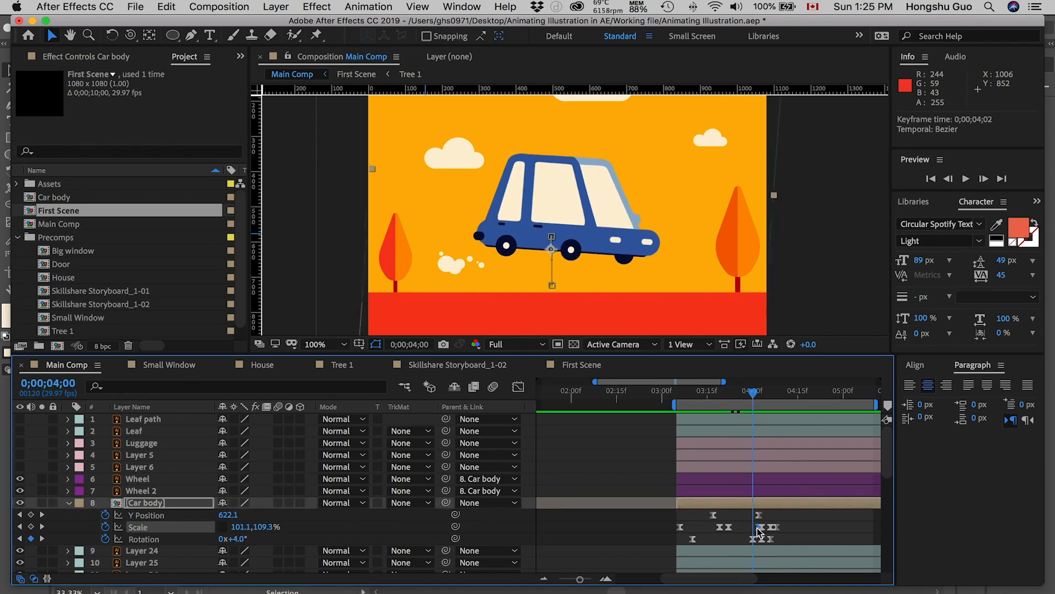
- Play back the car's stretch-and-squash bounce and scrub through it to 0;00;04;10
drag(754, 392, 762, 393)
key(space)
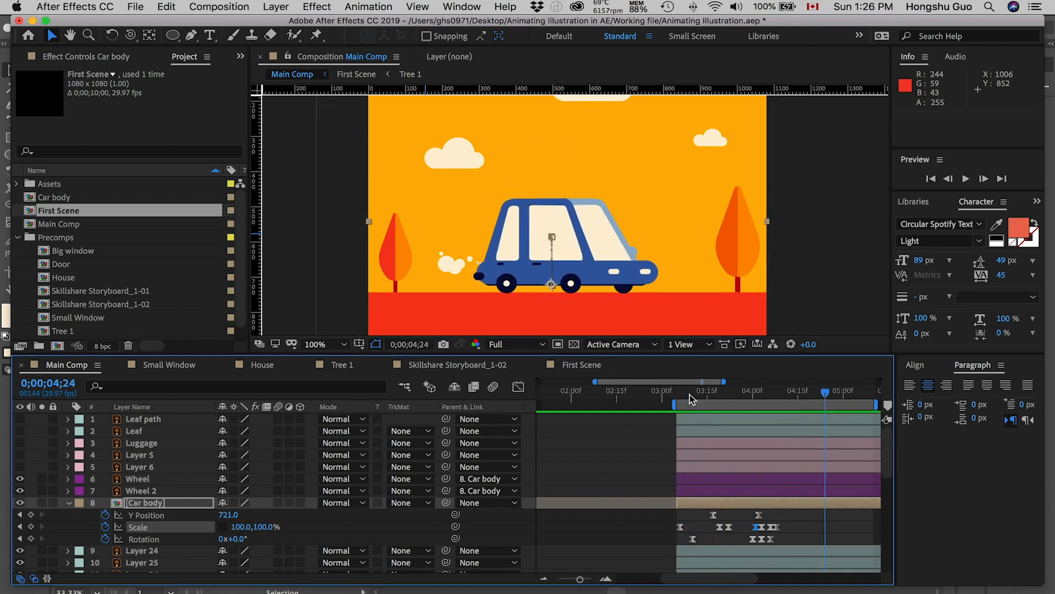
key(space)
drag(684, 394, 783, 387)
click(807, 527)
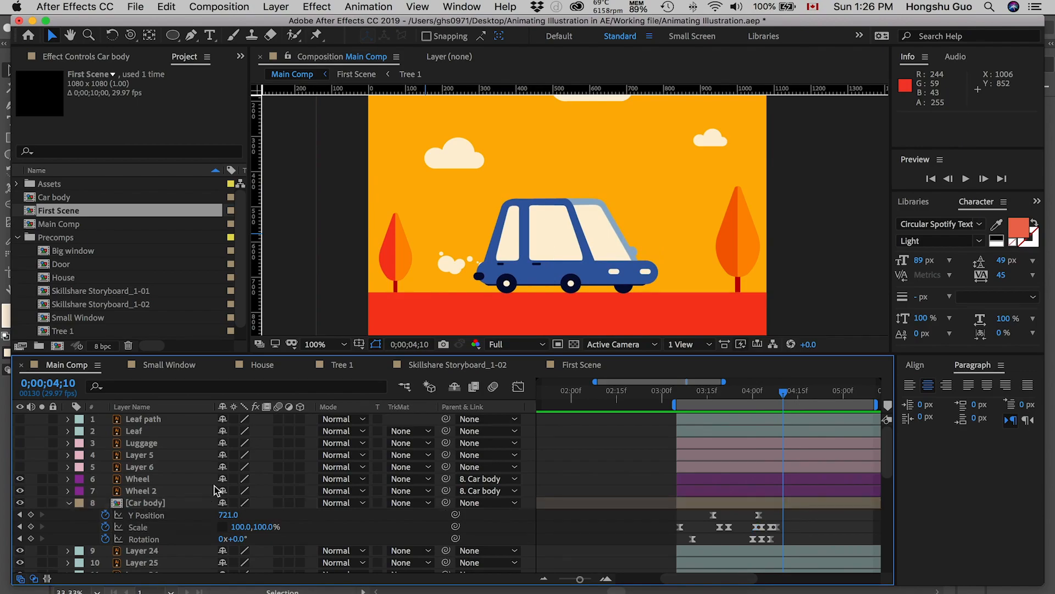